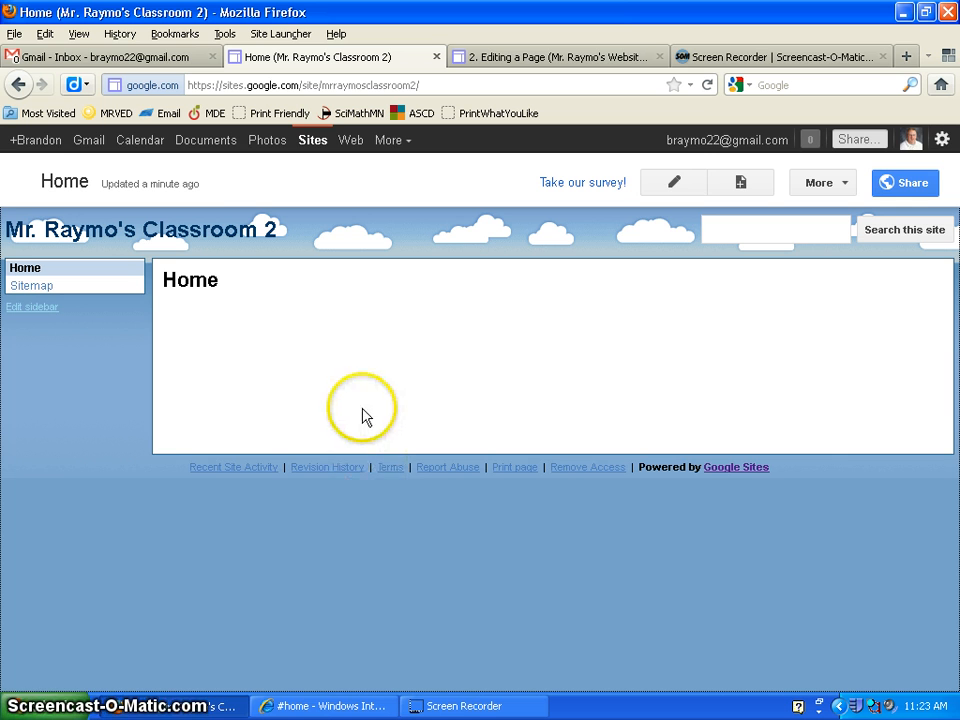
# Step: Open Google Docs from the site's page and create a new blank text document
pyautogui.click(214, 150)
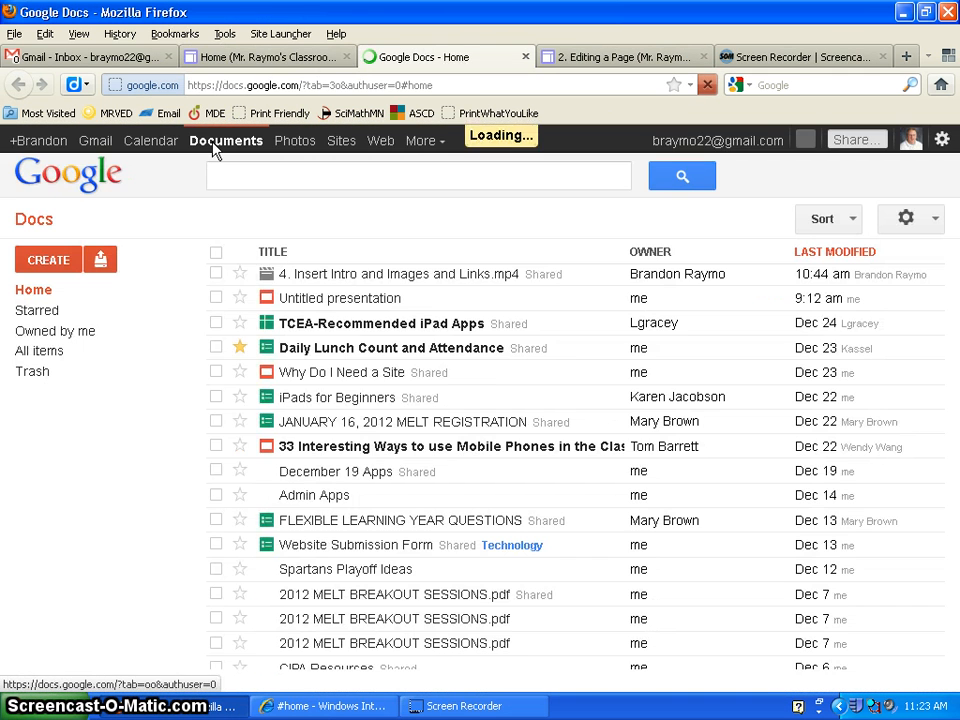
pyautogui.click(47, 259)
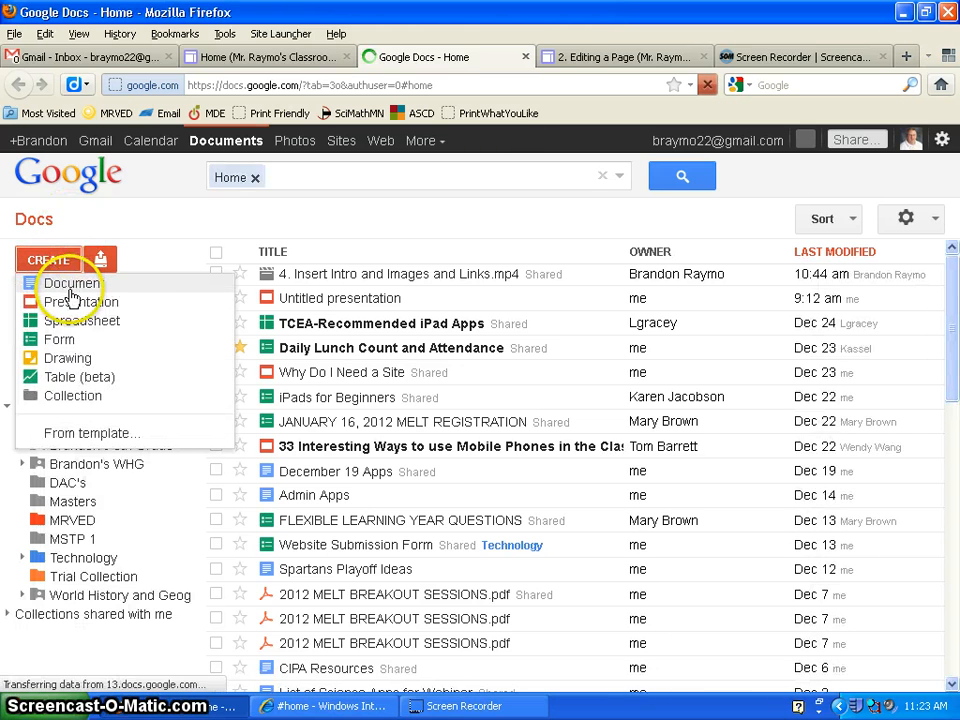
pyautogui.click(72, 284)
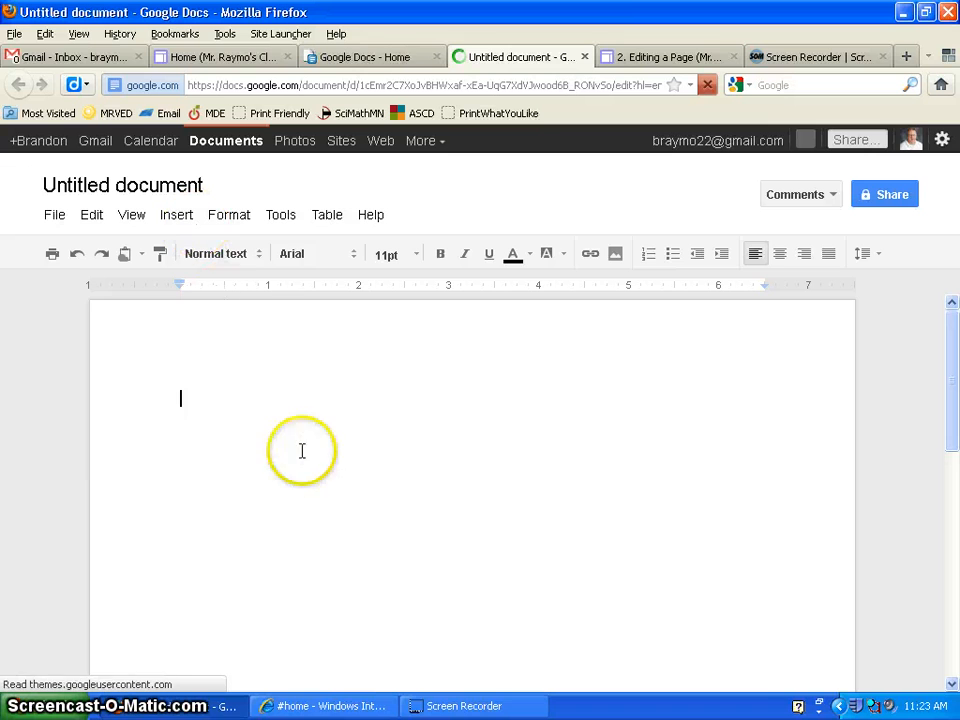
# Step: Name the document "Trial Document for Website" and write "This is the trial document for the website." in its body
pyautogui.click(193, 186)
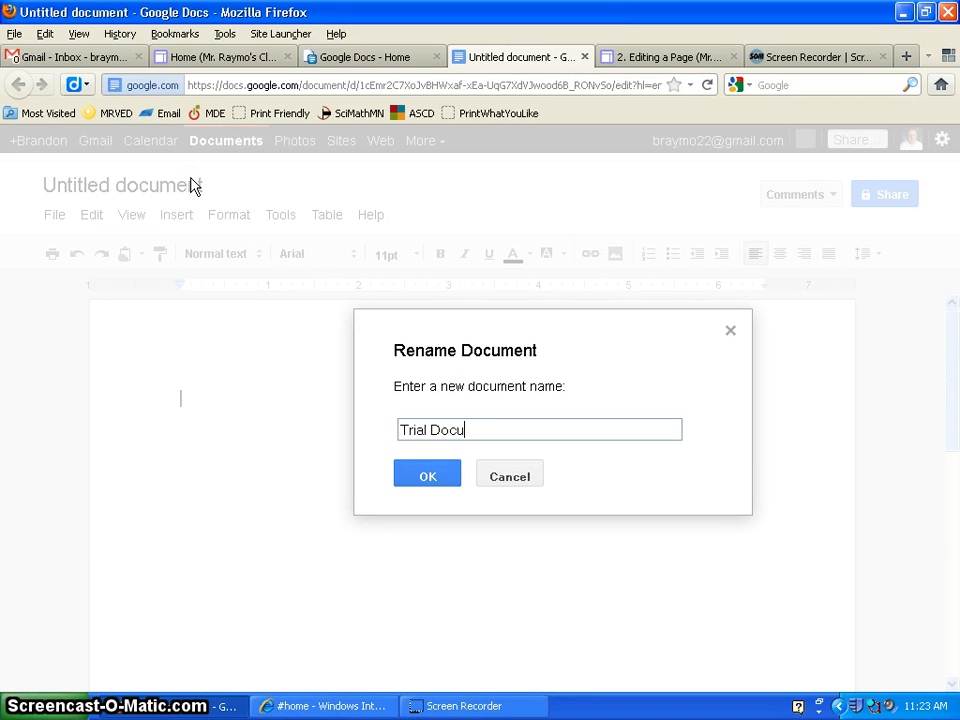
pyautogui.write('Trial Document for Website')
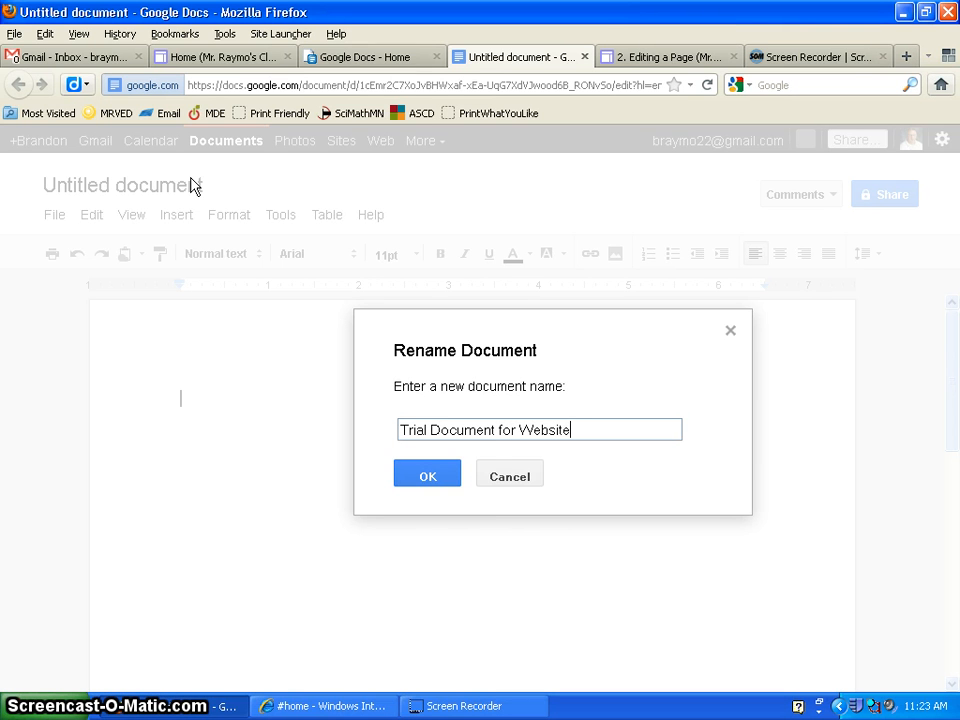
pyautogui.click(455, 480)
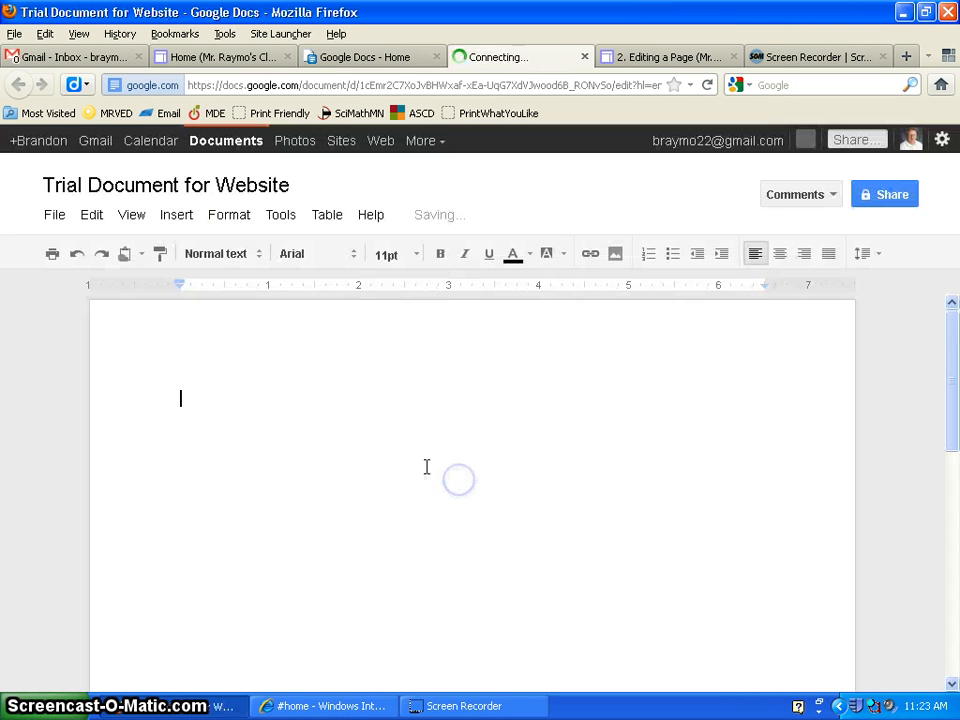
pyautogui.write('is is the trial document for th')
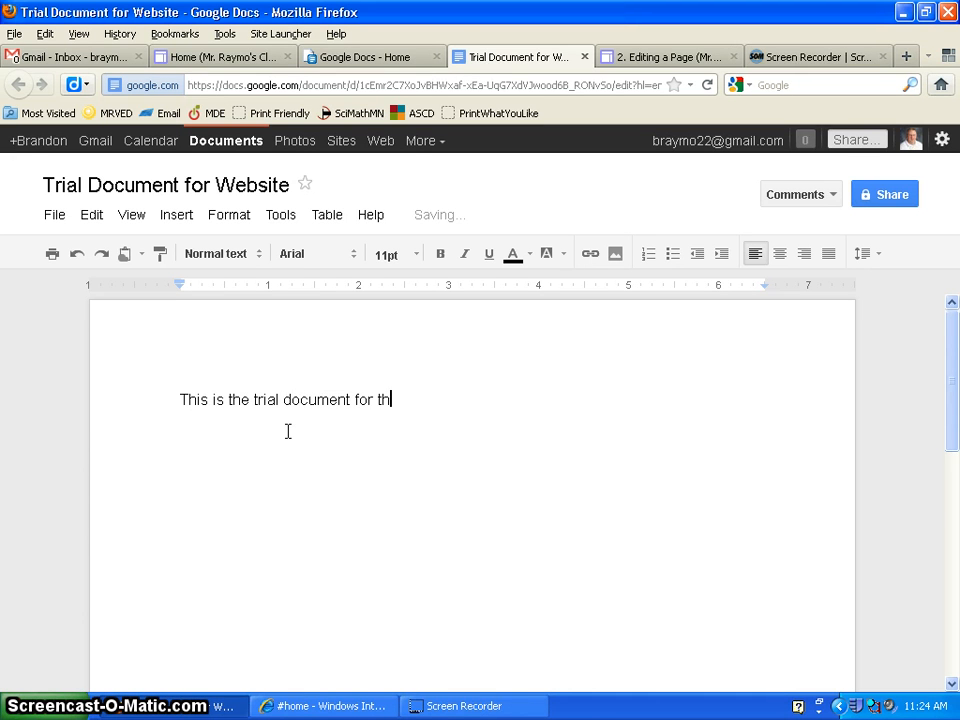
pyautogui.write('site')
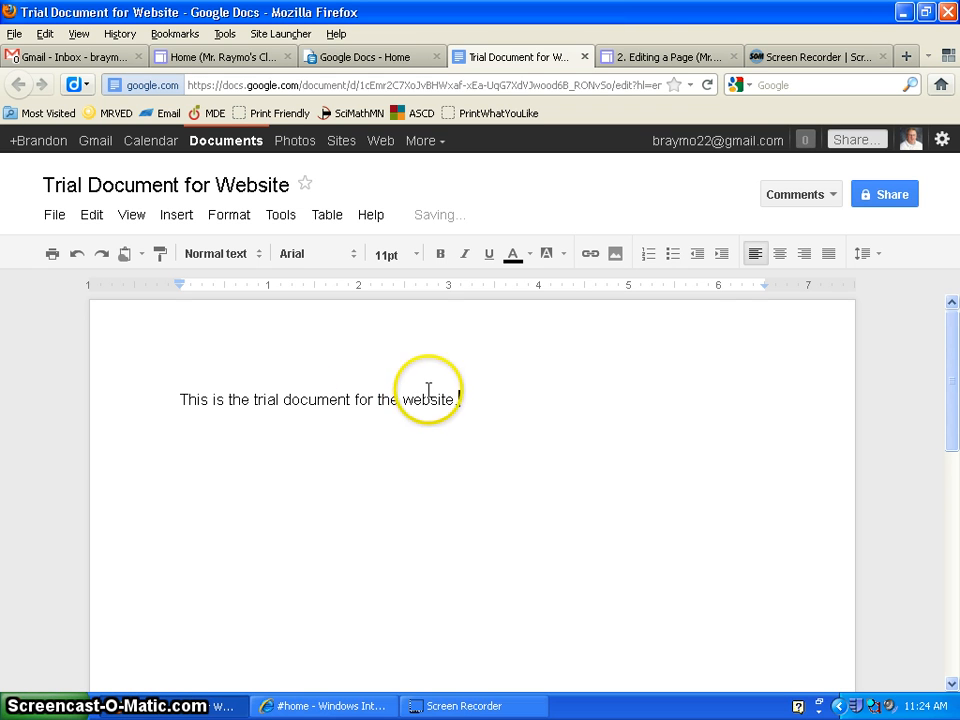
# Step: Change the document's sharing visibility to Public on the web with view access and finish the sharing settings
pyautogui.click(884, 199)
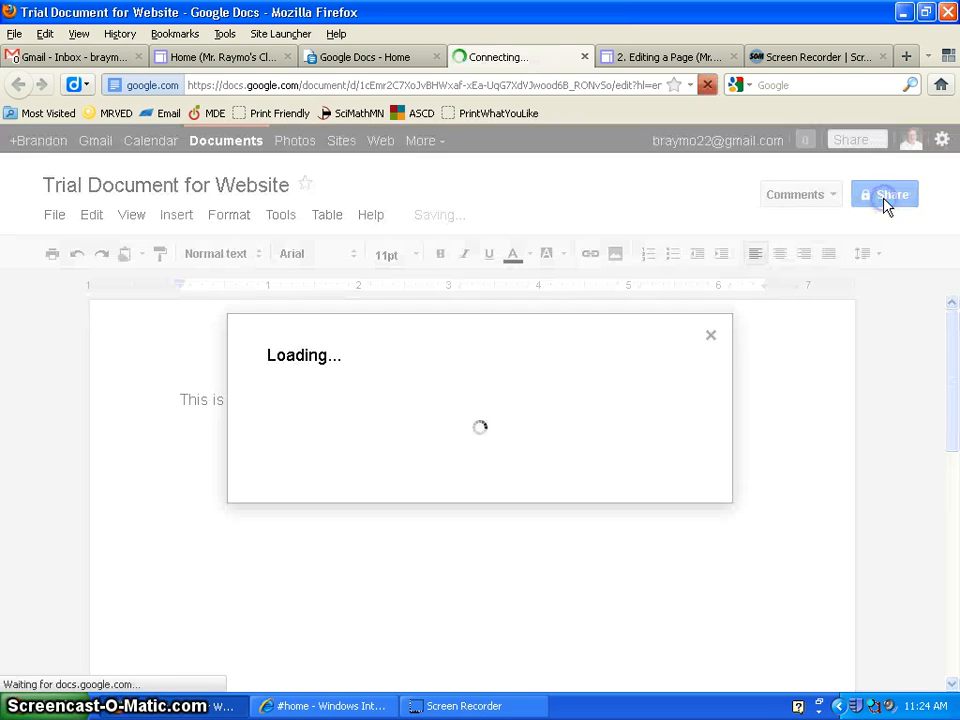
pyautogui.click(608, 293)
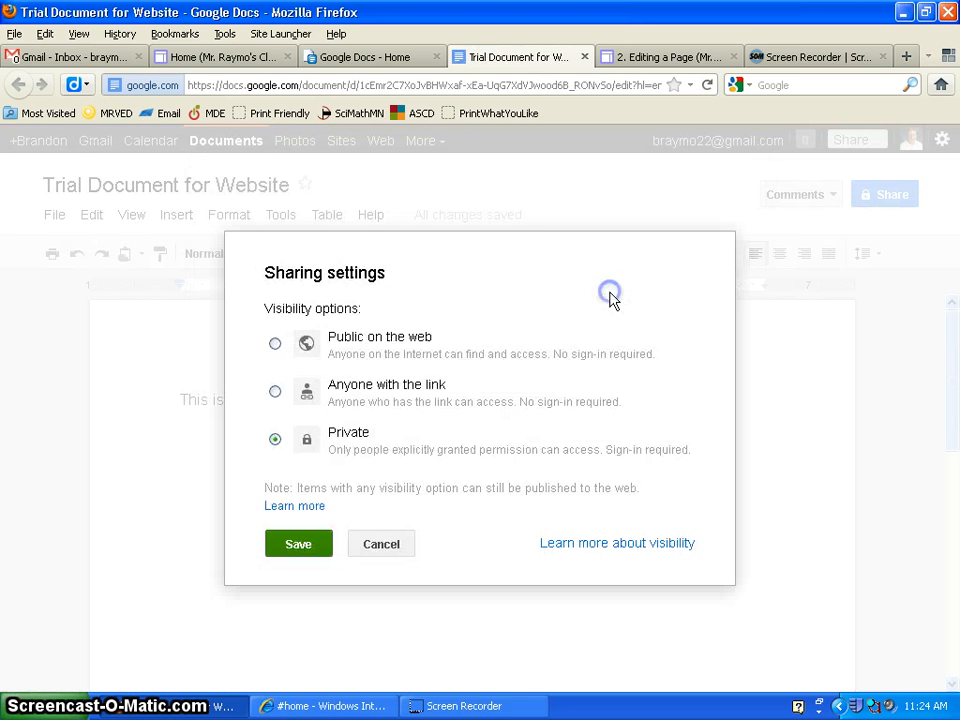
pyautogui.click(276, 345)
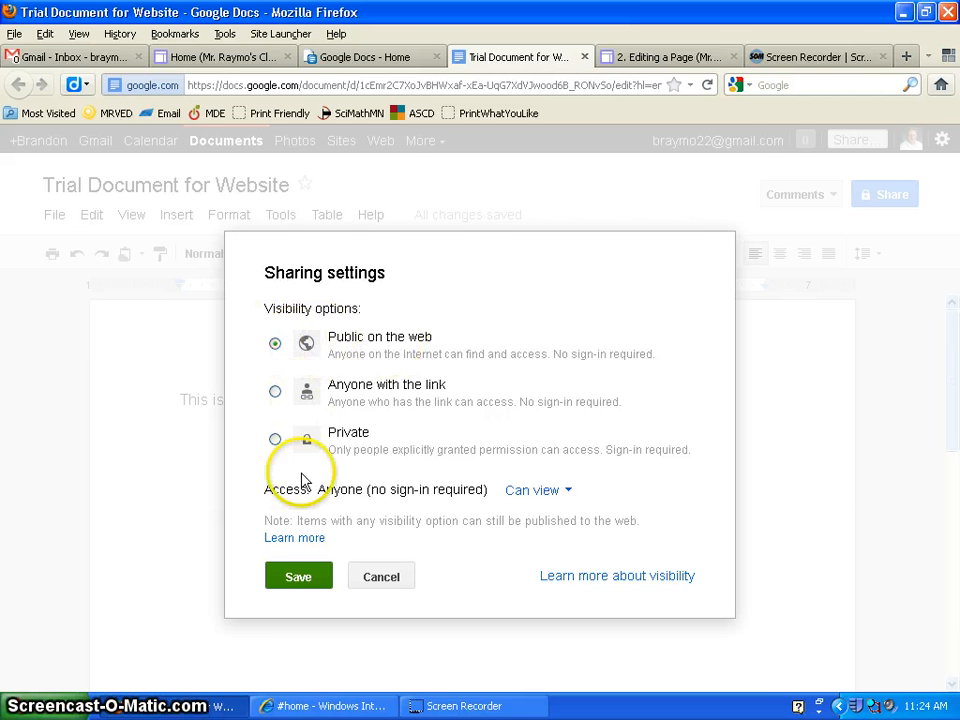
pyautogui.click(299, 580)
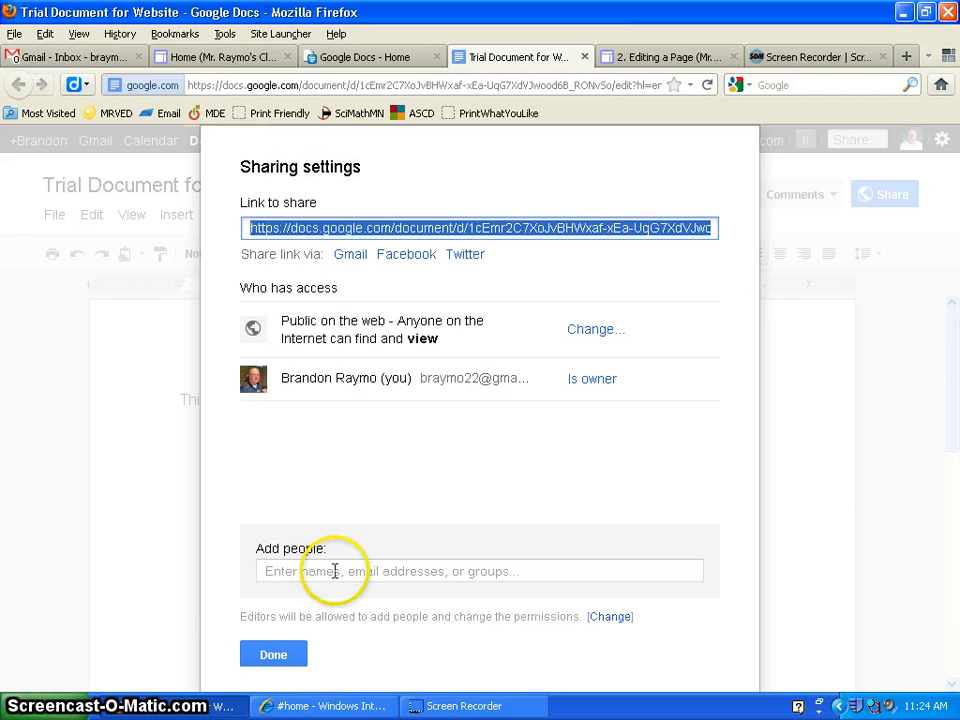
pyautogui.click(295, 658)
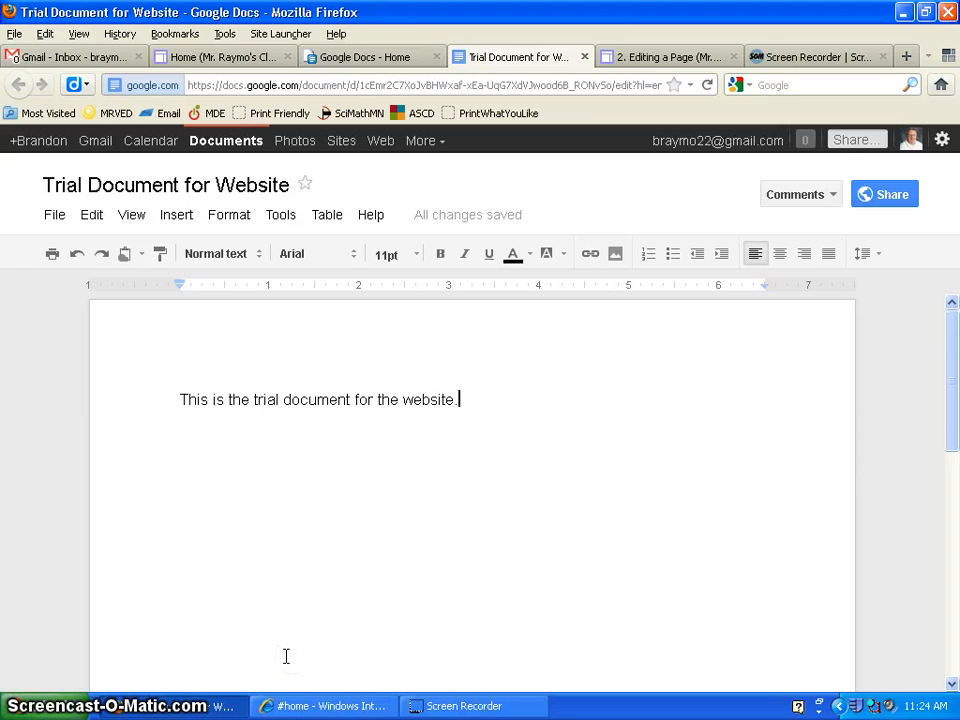
# Step: Return to the classroom site's Home page and open it for editing, ready for content in the empty body area
pyautogui.click(203, 57)
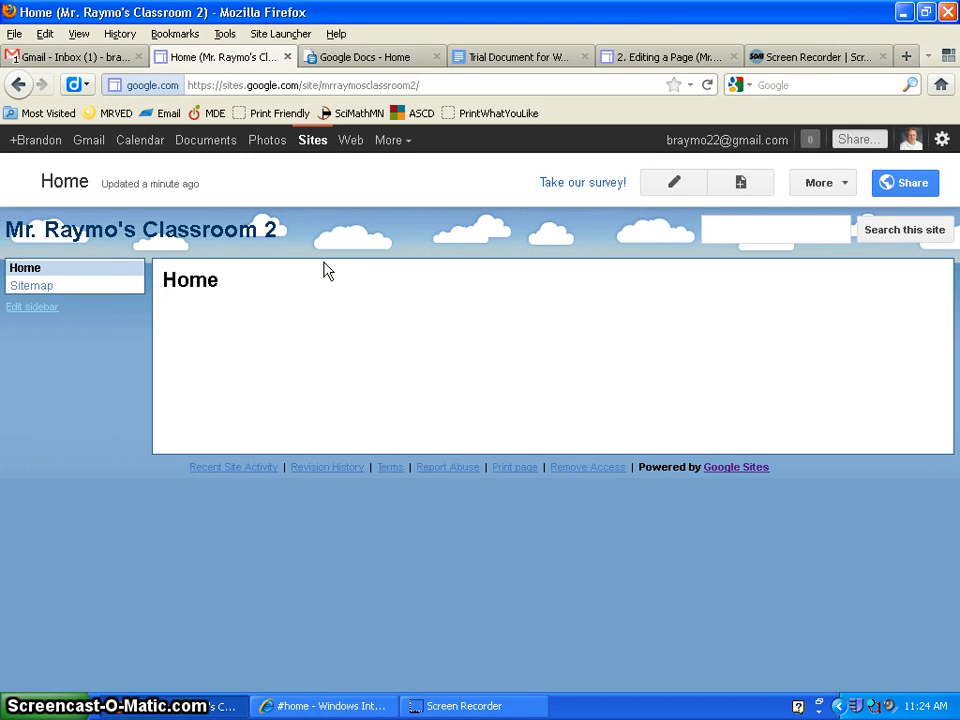
pyautogui.click(311, 341)
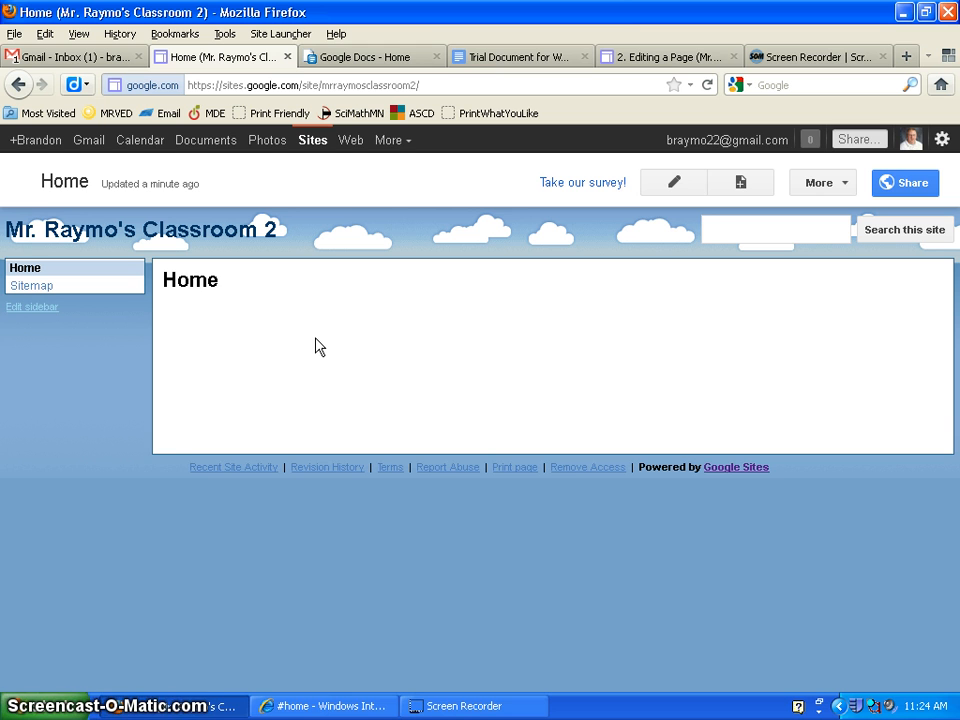
pyautogui.click(321, 337)
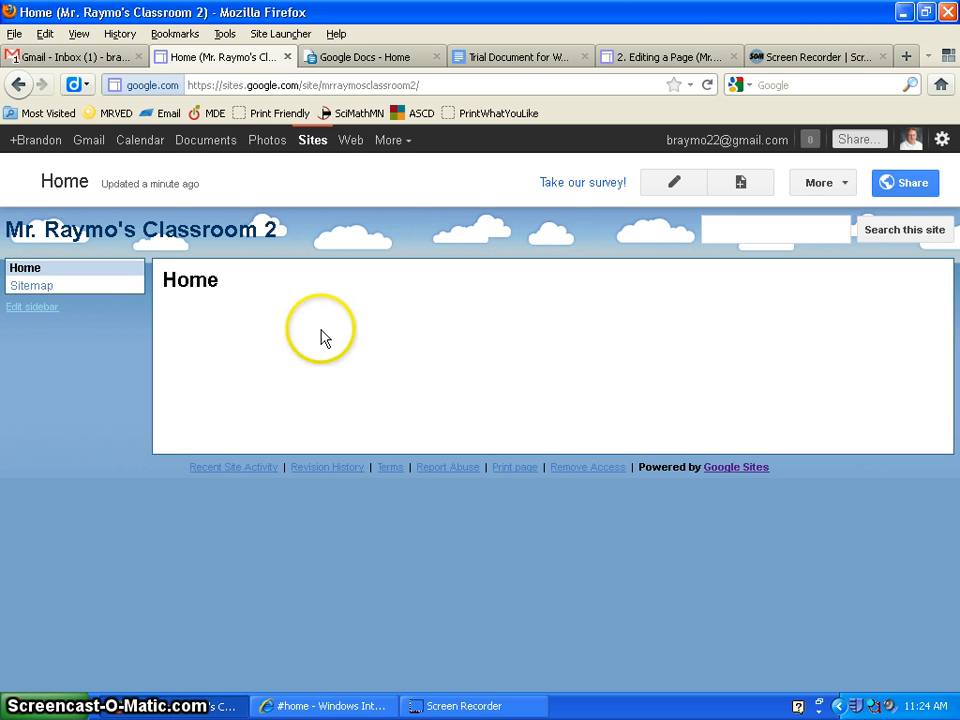
pyautogui.click(670, 185)
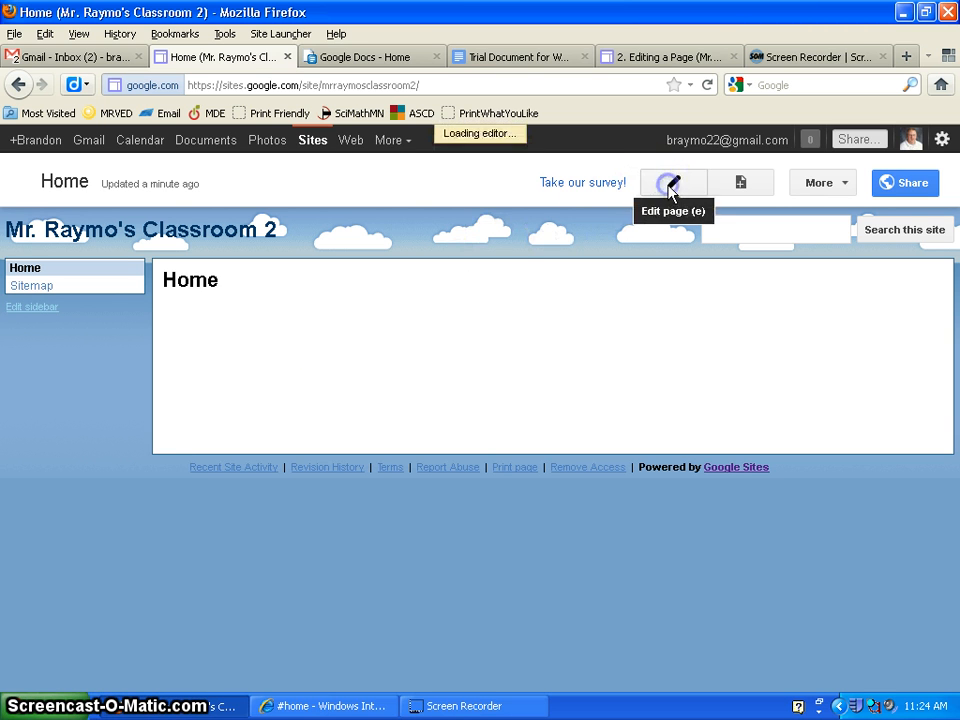
pyautogui.click(459, 364)
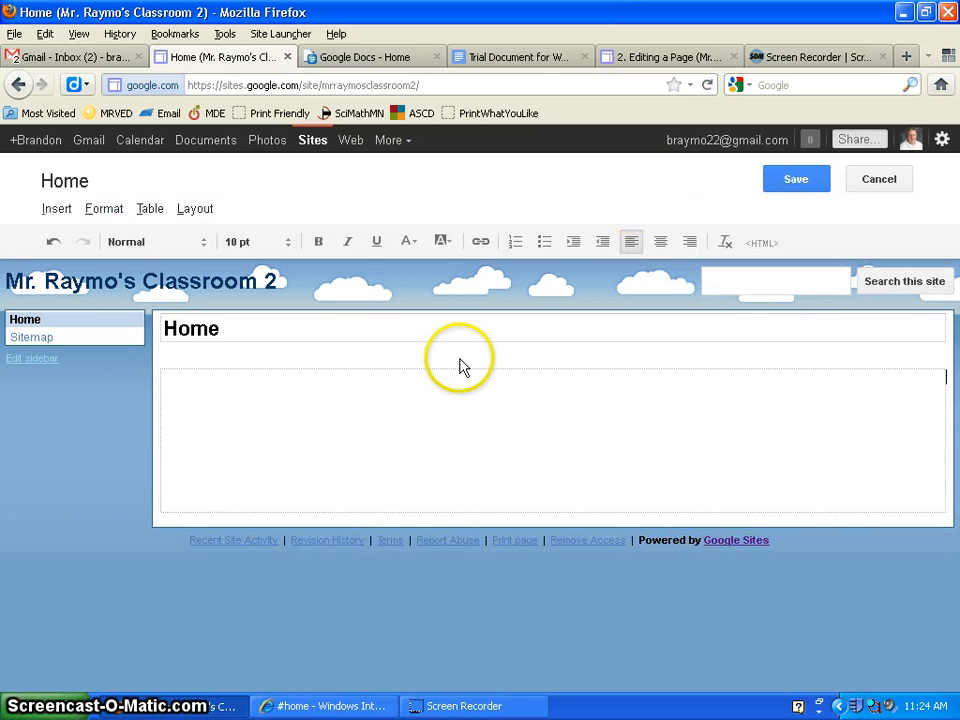
pyautogui.click(212, 420)
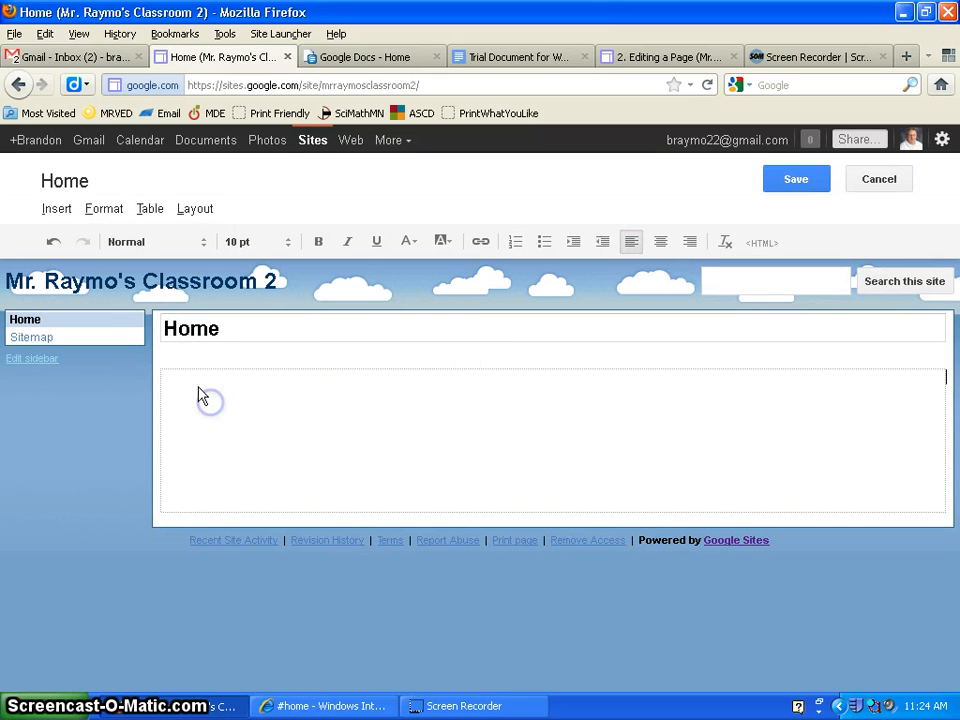
# Step: Insert the Google document "Trial Document for Website" into the Home page with border, title and 600-pixel height, and save the page
pyautogui.click(48, 210)
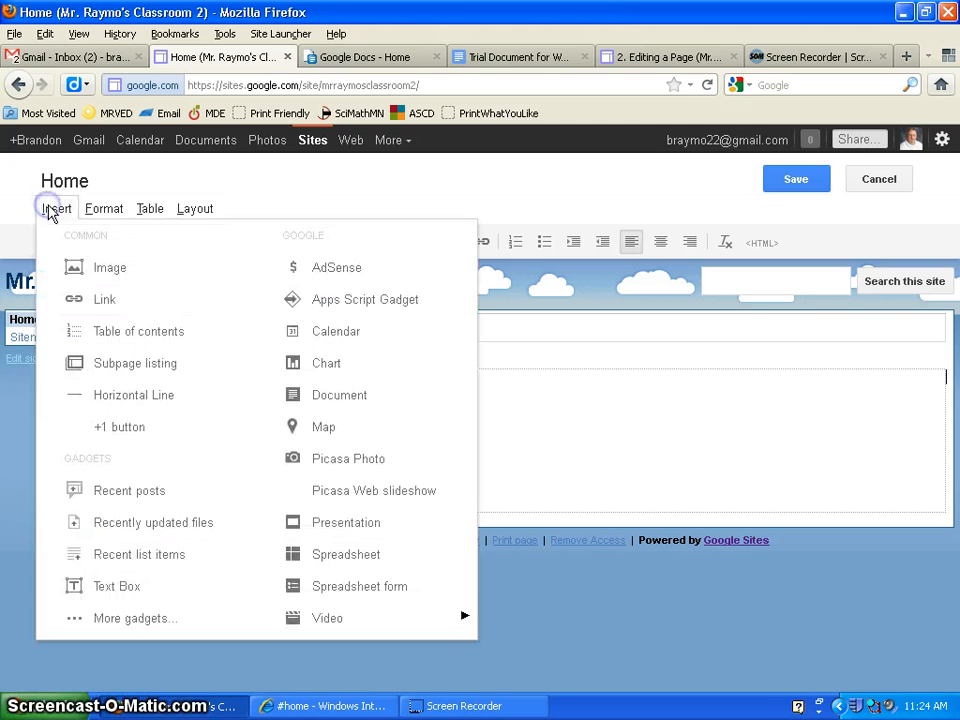
pyautogui.click(110, 212)
pyautogui.click(57, 210)
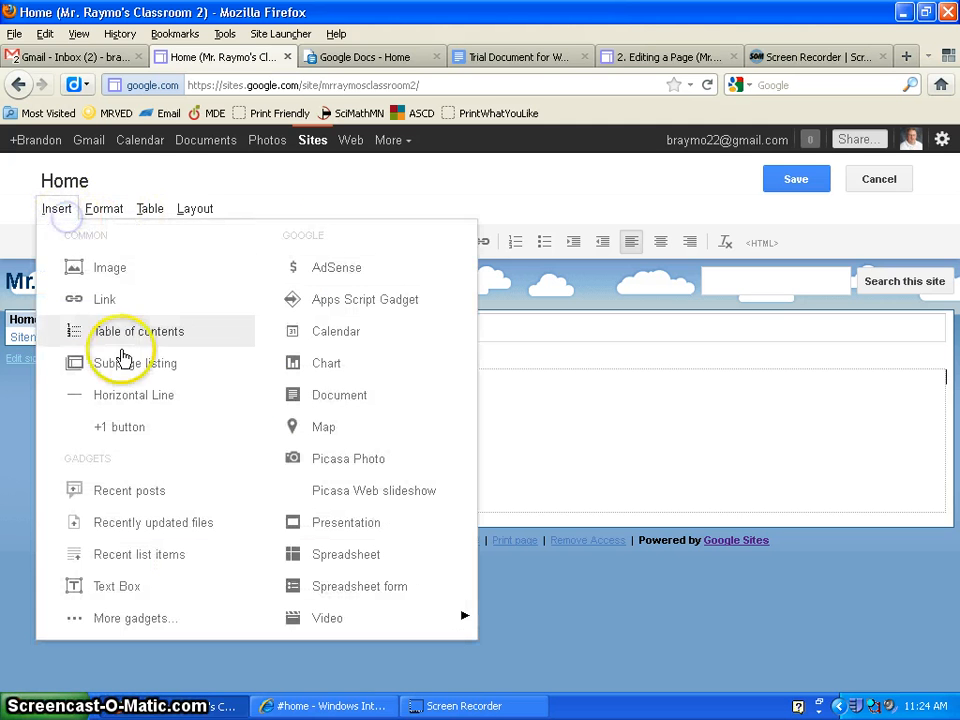
pyautogui.click(313, 397)
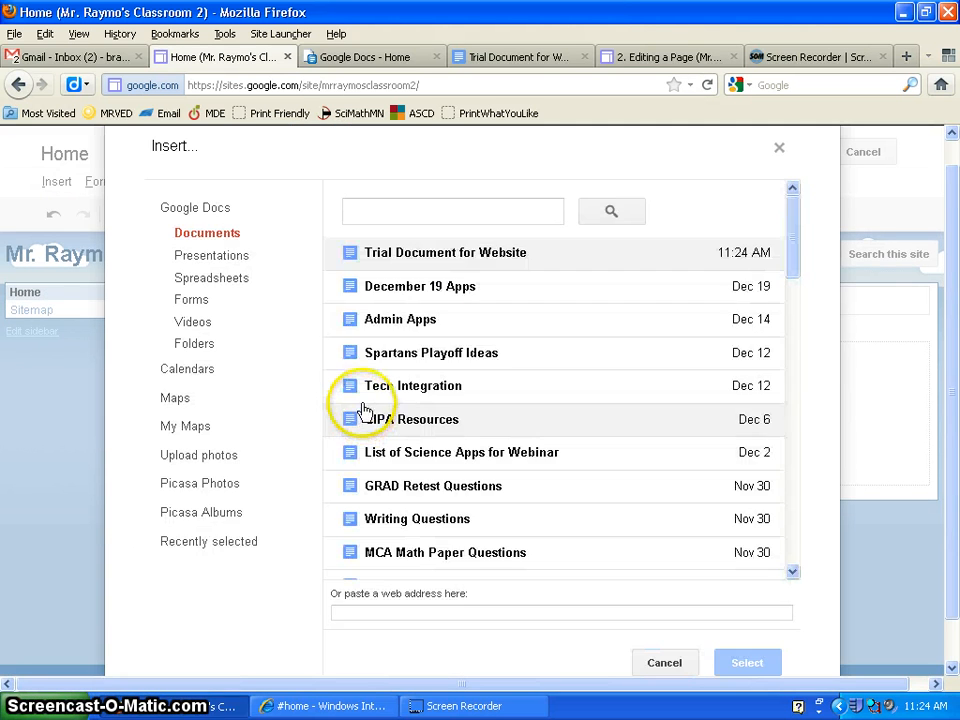
pyautogui.click(467, 253)
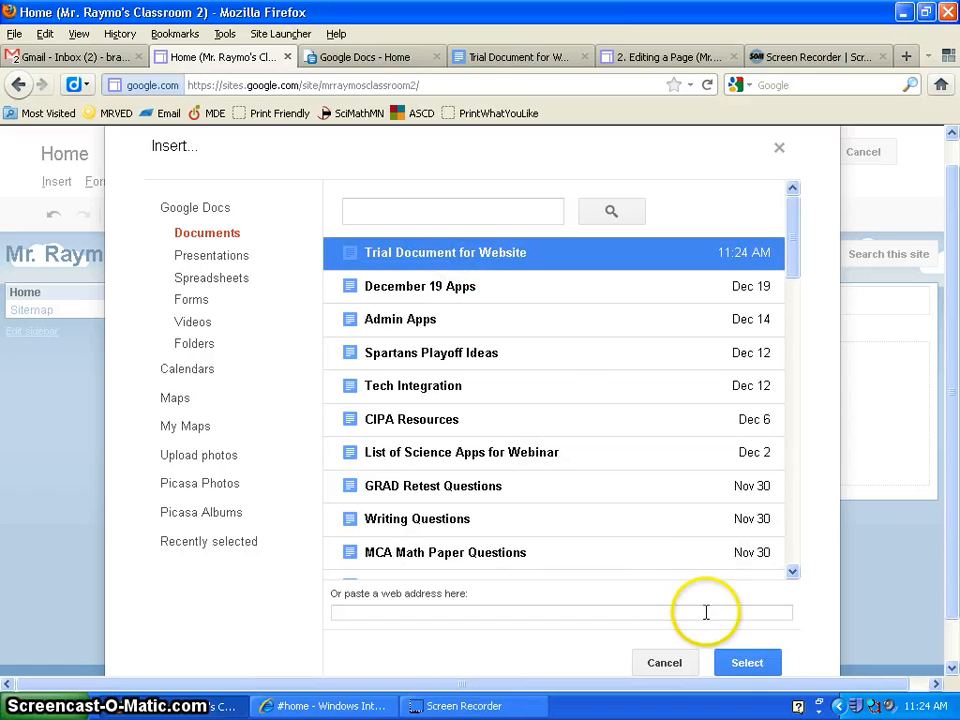
pyautogui.click(752, 664)
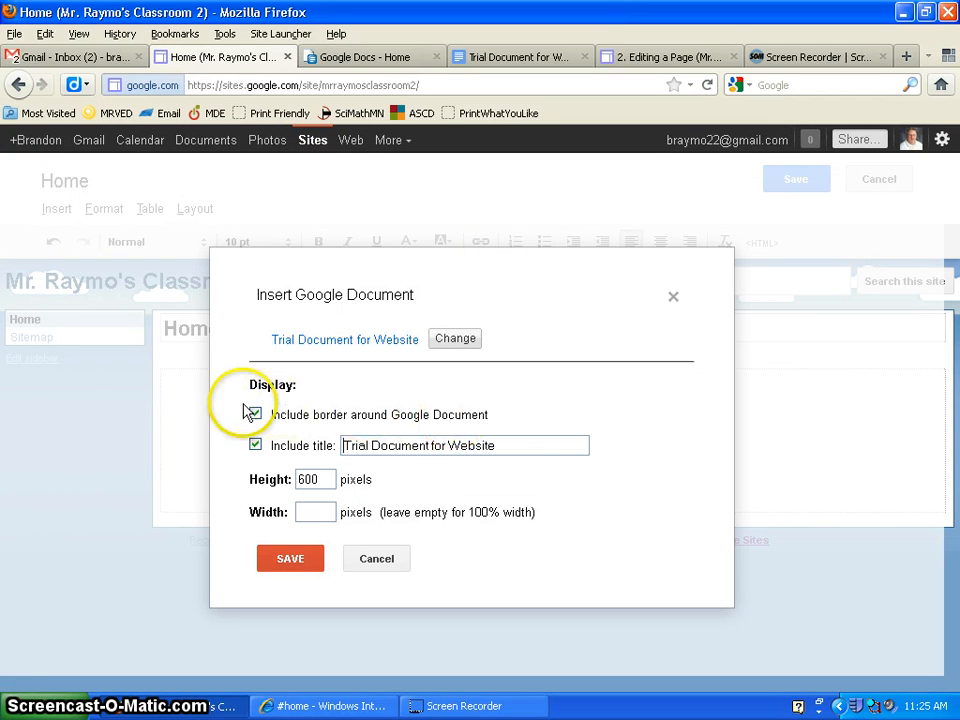
pyautogui.click(290, 558)
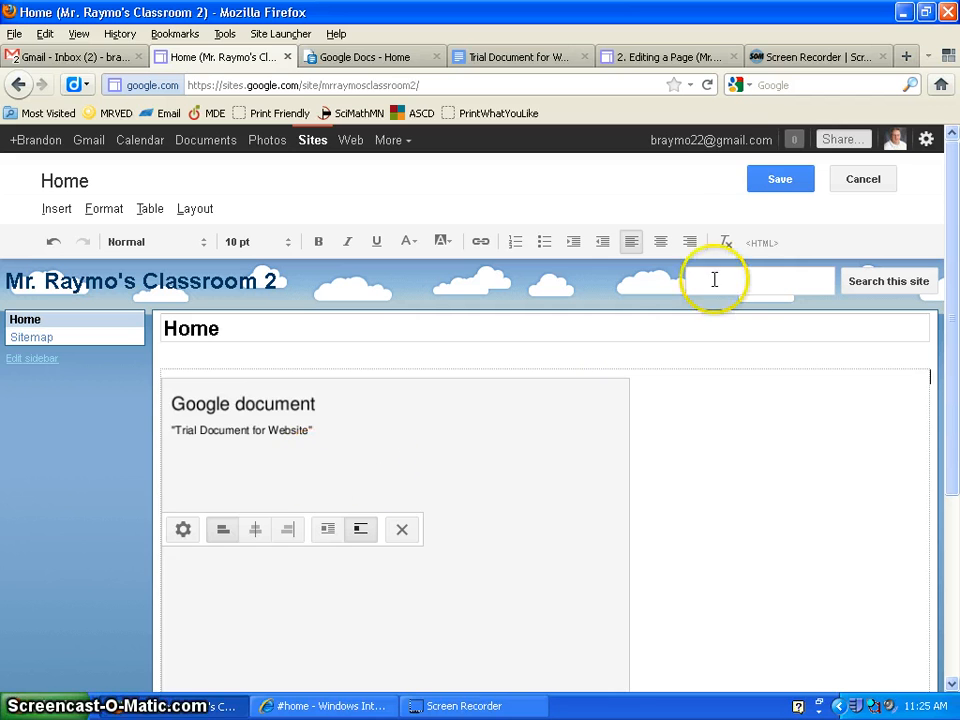
pyautogui.click(786, 181)
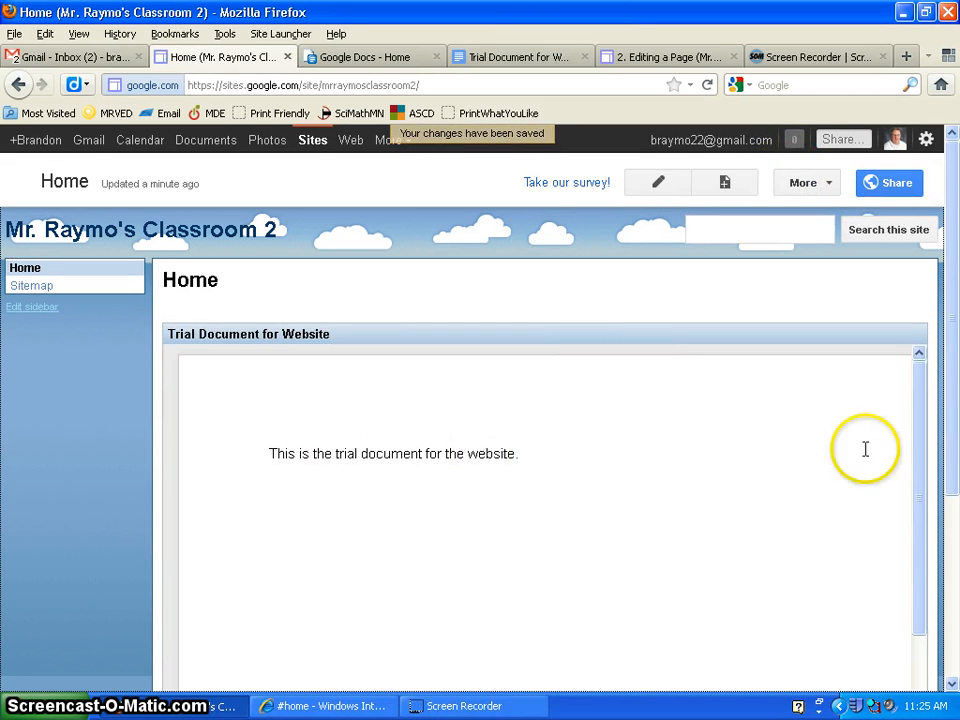
pyautogui.moveTo(953, 421); pyautogui.dragTo(957, 461)
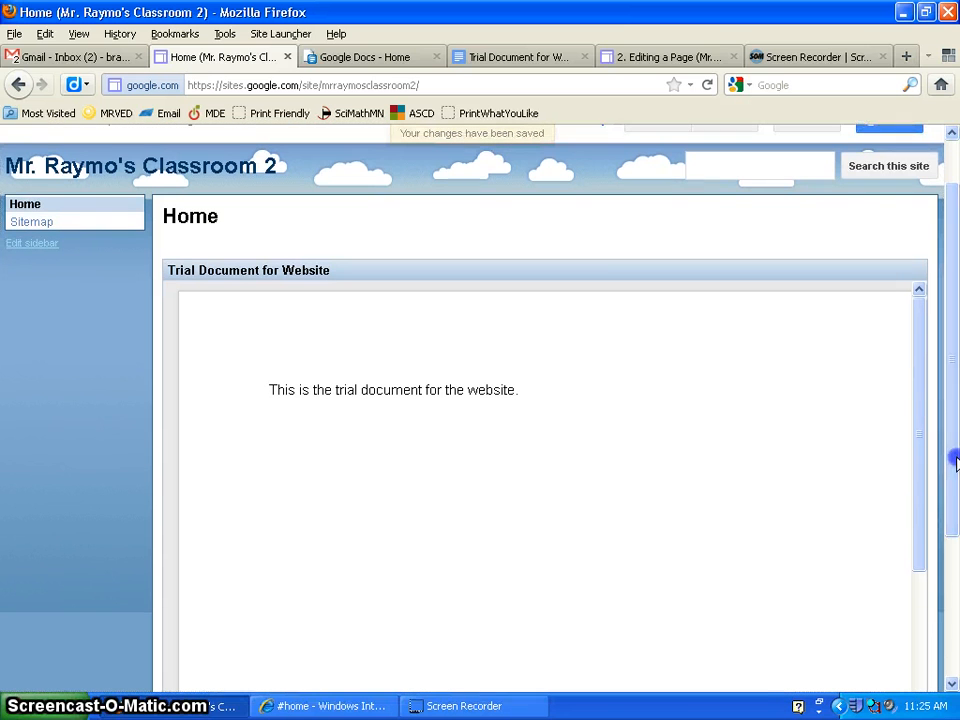
# Step: In the trial document, add the misspelled line "Speling error in your notes." below the first sentence, leaving a blank line between them
pyautogui.click(545, 58)
pyautogui.click(509, 418)
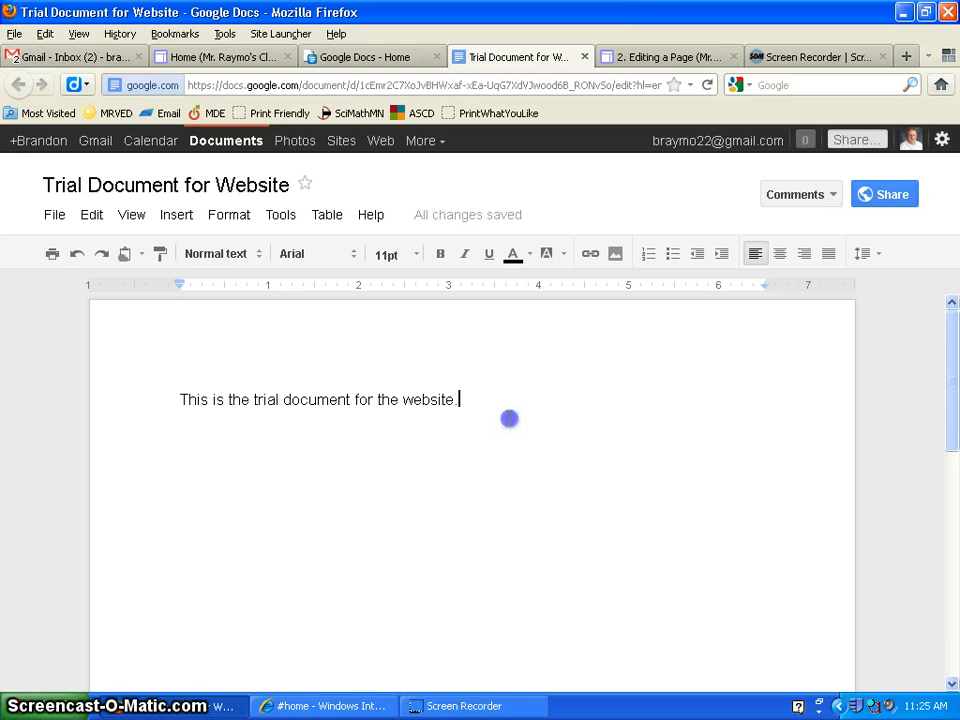
pyautogui.press('Return')
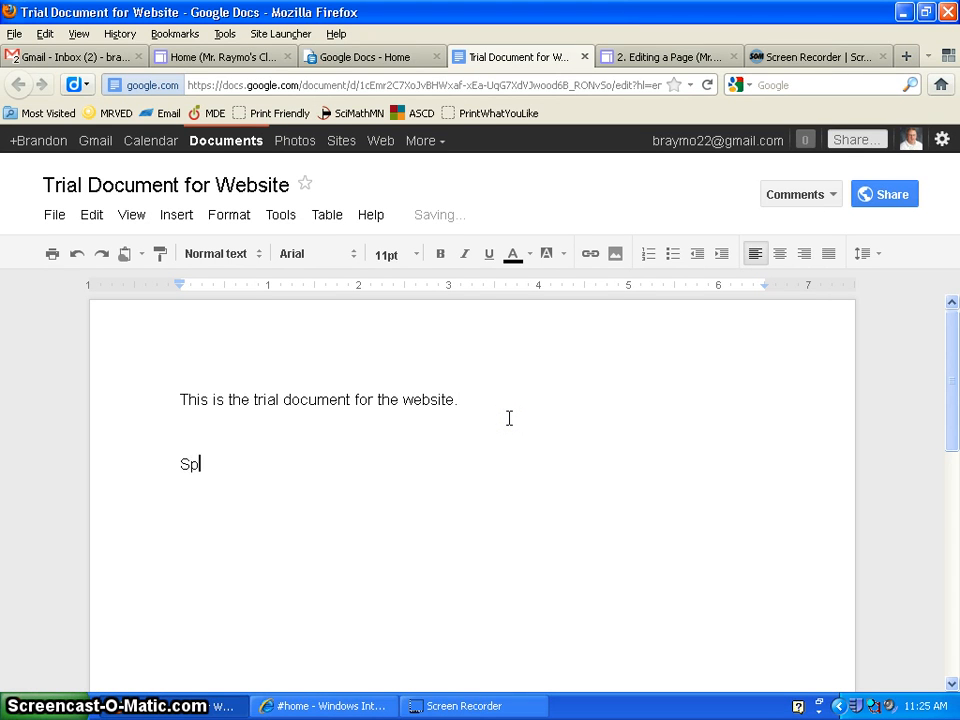
pyautogui.write('Speling error in your n')
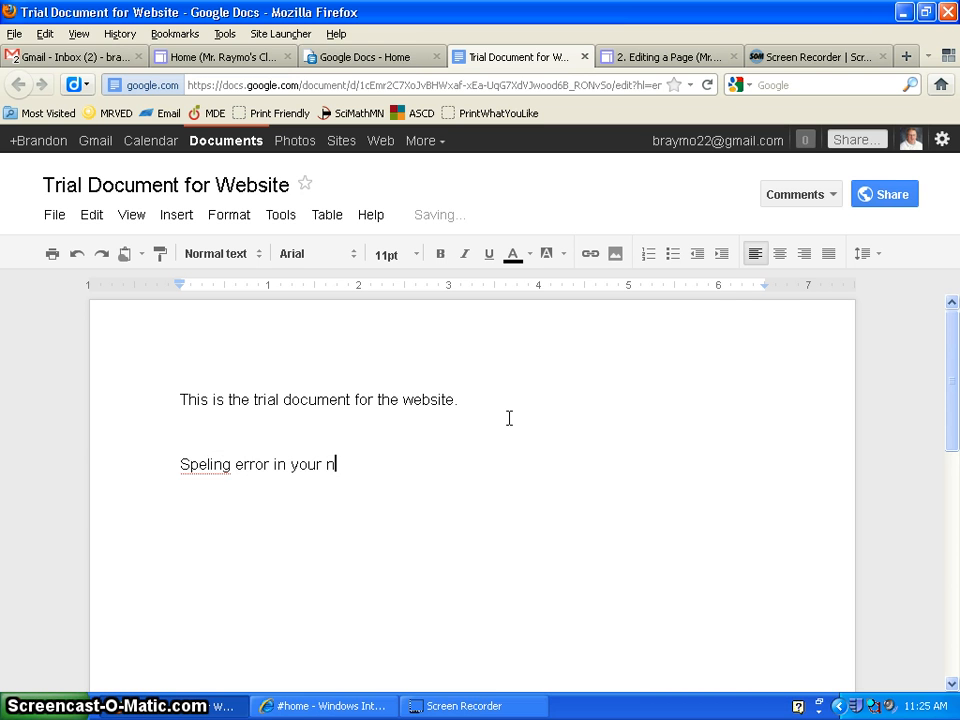
pyautogui.write('.')
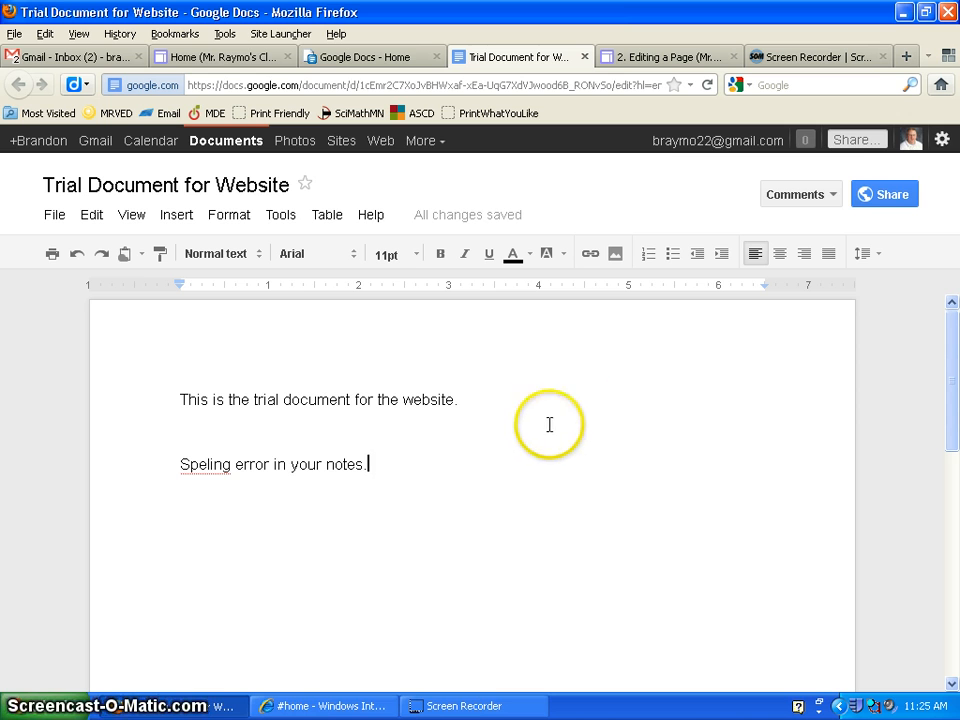
# Step: Reload the classroom site's Home page and check the embedded document's text
pyautogui.click(245, 66)
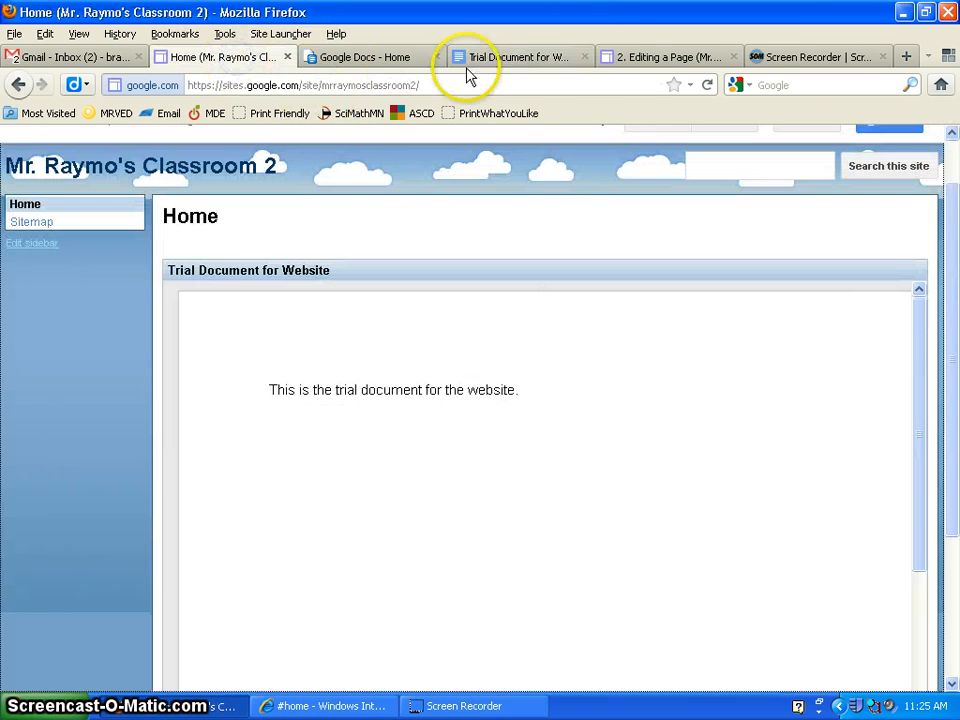
pyautogui.click(709, 86)
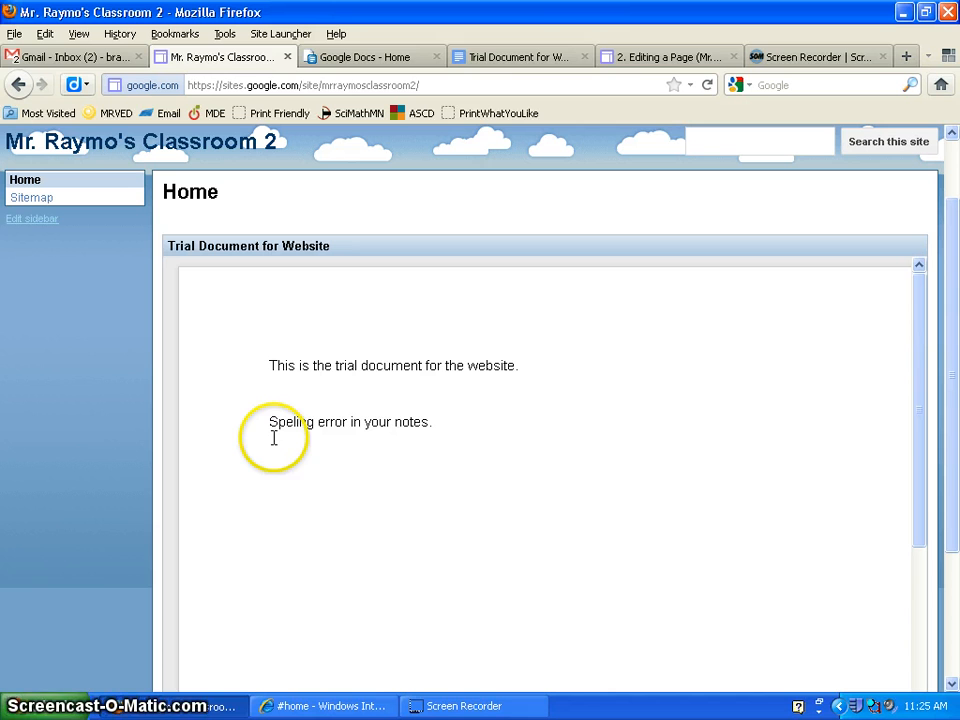
# Step: Correct "Speling" to "Spelling" in the trial document and check the change on the reloaded classroom site's Home page
pyautogui.click(520, 57)
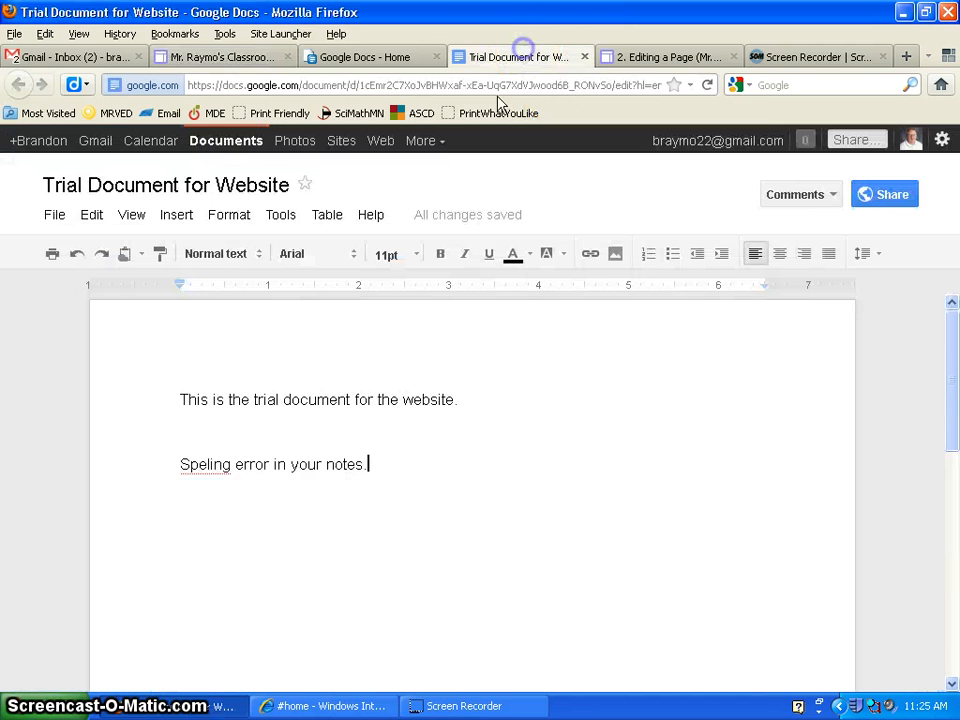
pyautogui.click(207, 467)
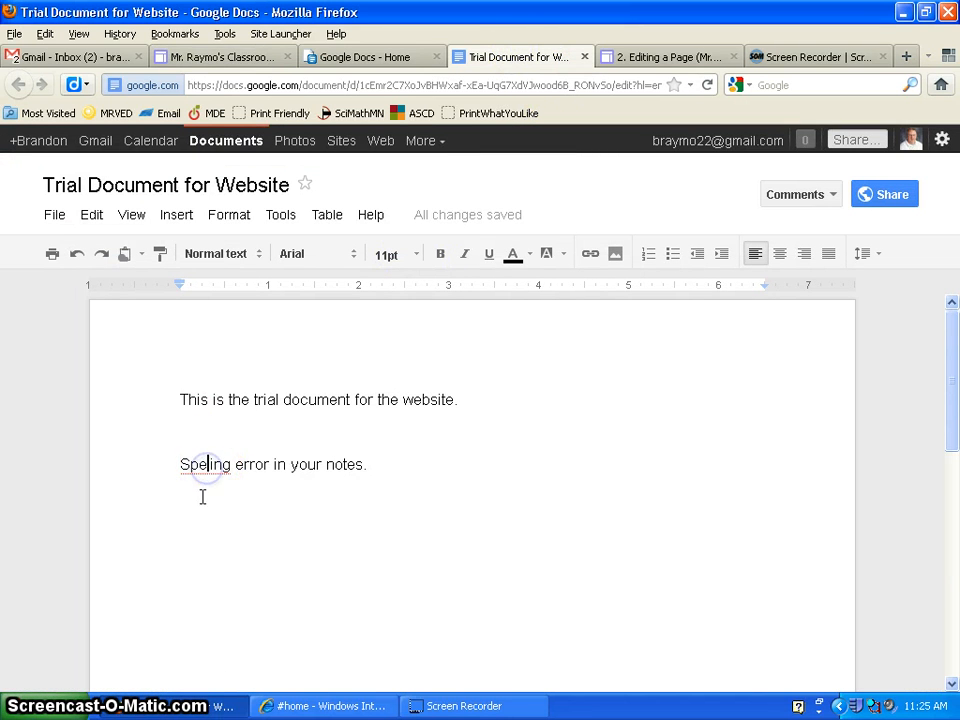
pyautogui.write('l')
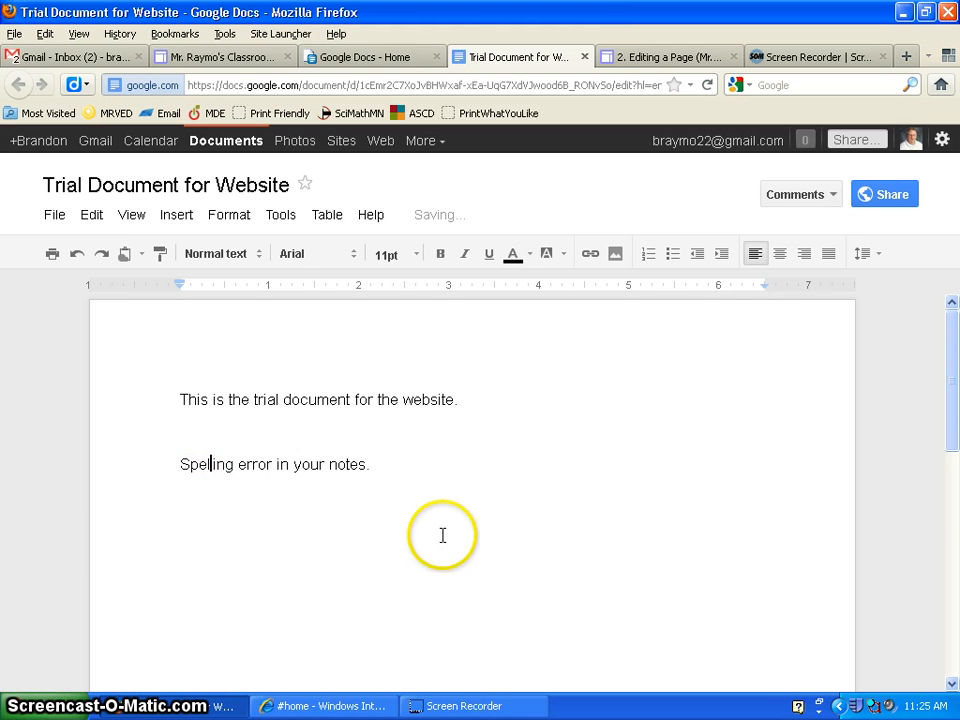
pyautogui.moveTo(435, 222)
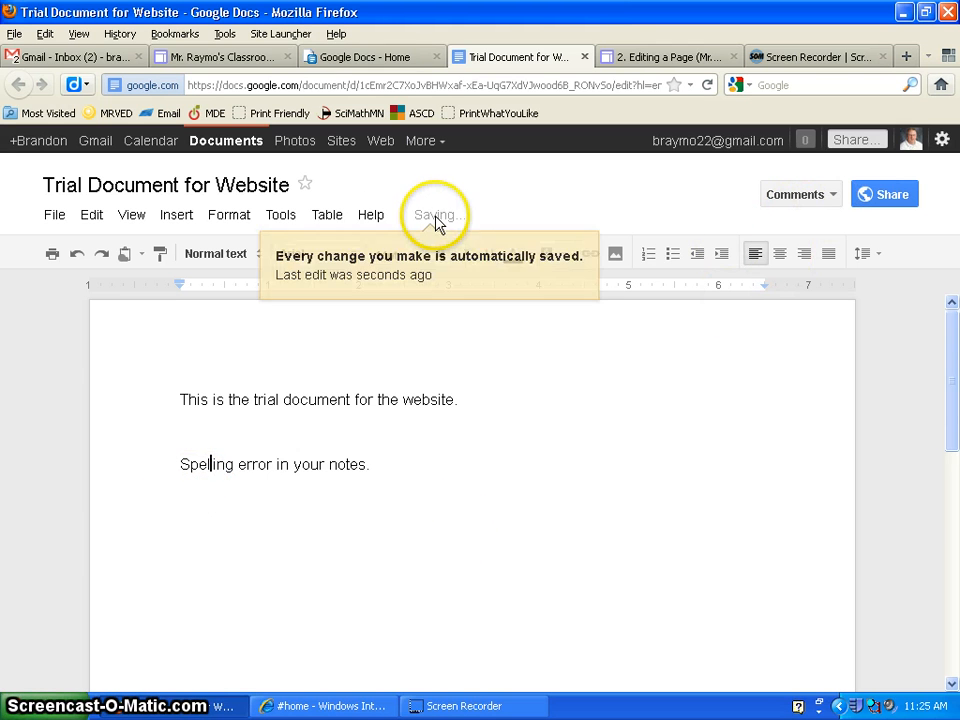
pyautogui.click(233, 60)
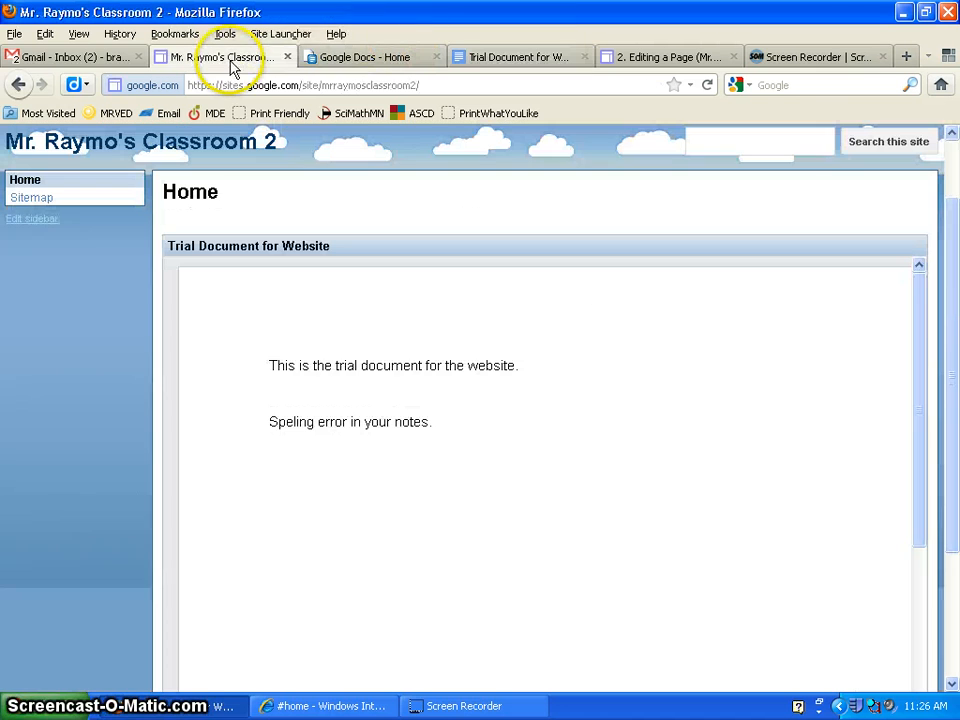
pyautogui.click(709, 87)
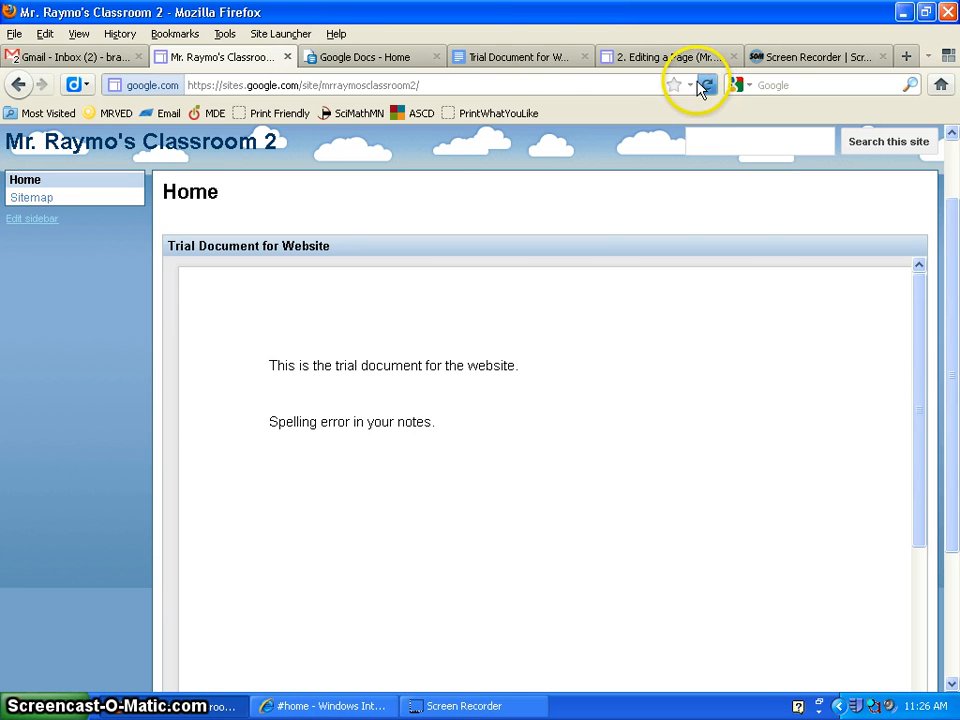
# Step: Add the line "Add something the following year." below the spelling line in the trial document and check it on the reloaded Home page
pyautogui.click(512, 58)
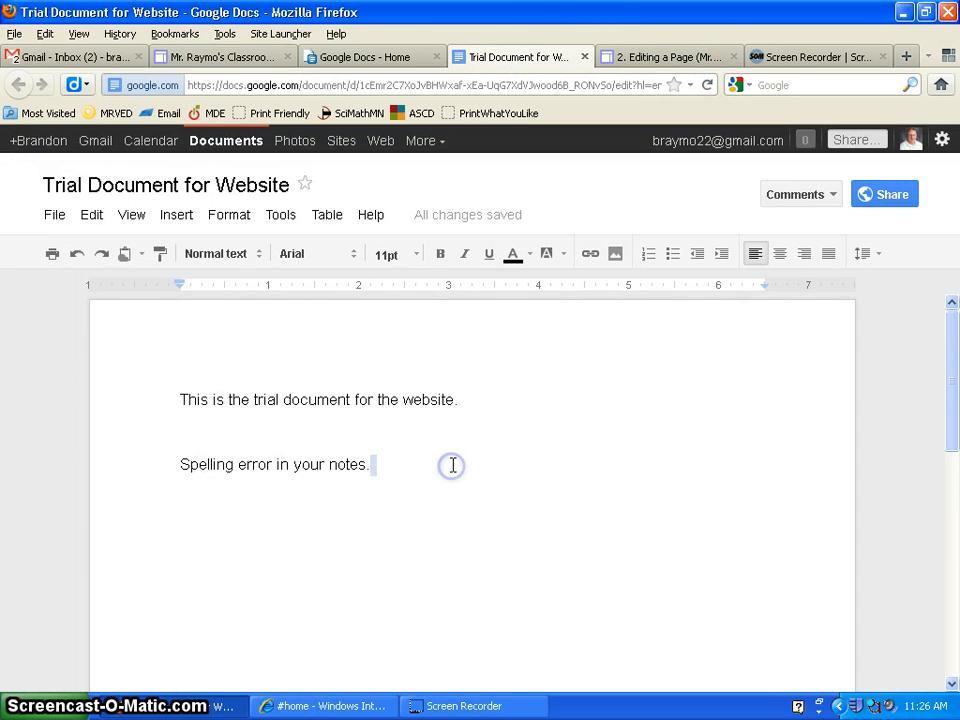
pyautogui.press('Return')
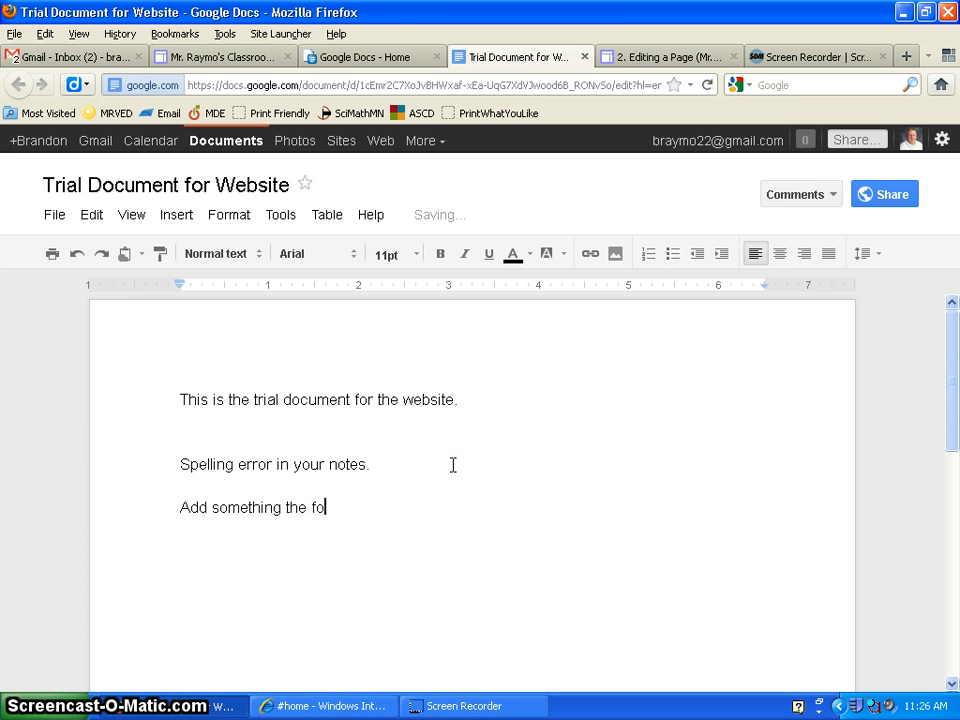
pyautogui.write('Add something the following year.')
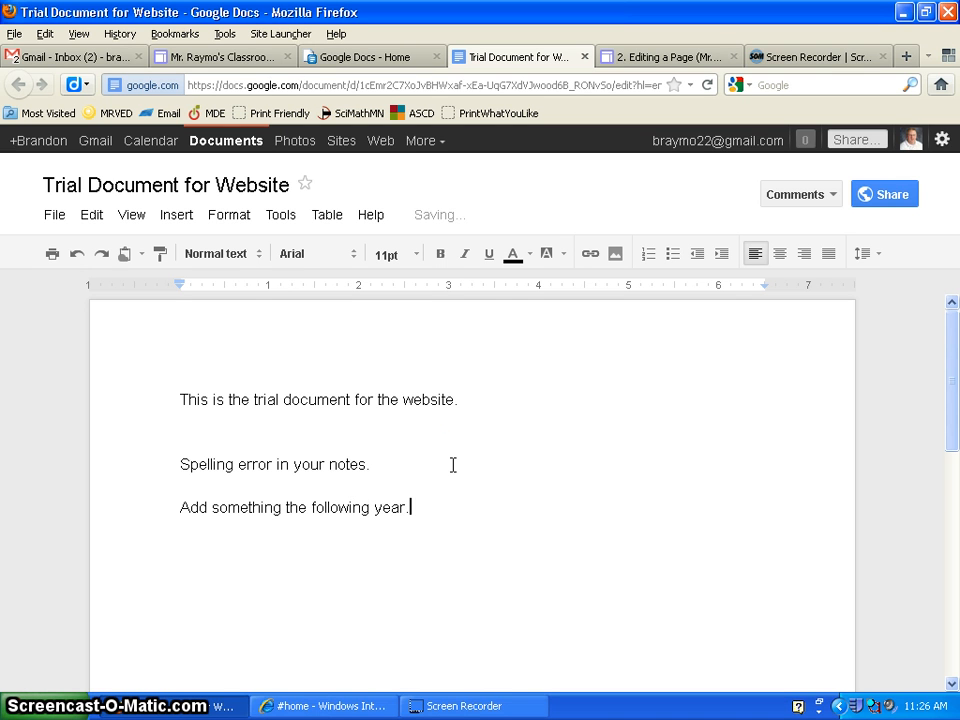
pyautogui.click(502, 449)
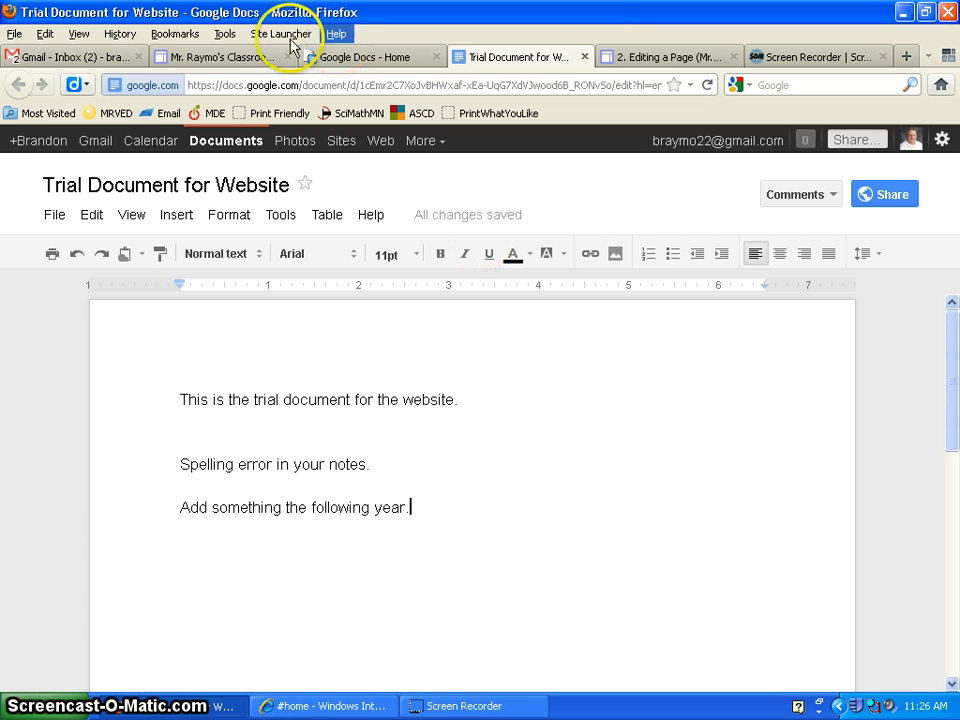
pyautogui.click(208, 56)
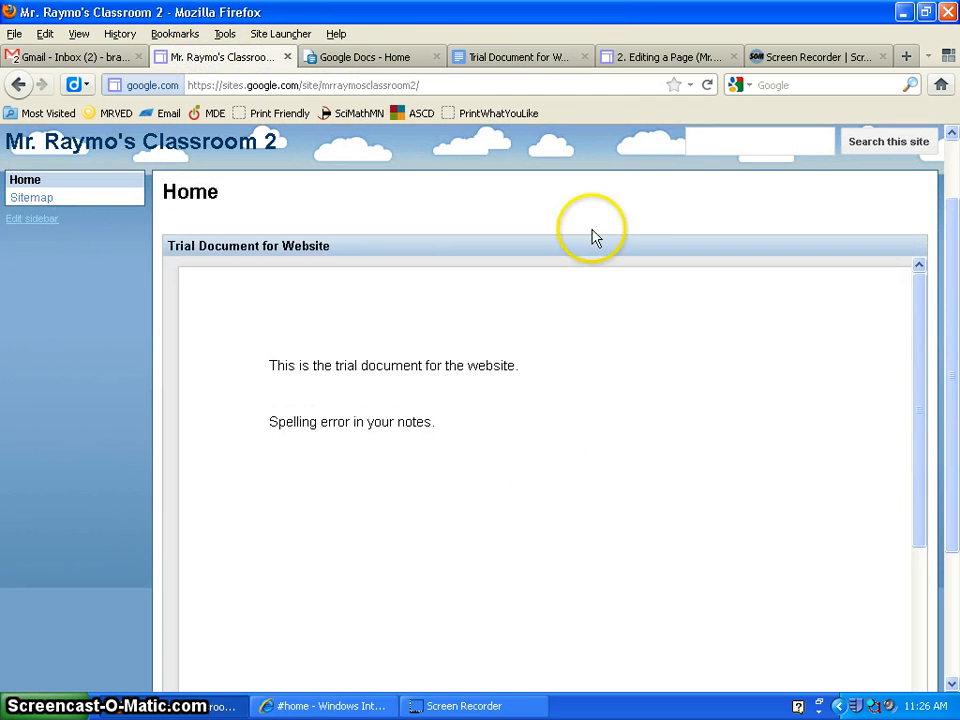
pyautogui.click(707, 86)
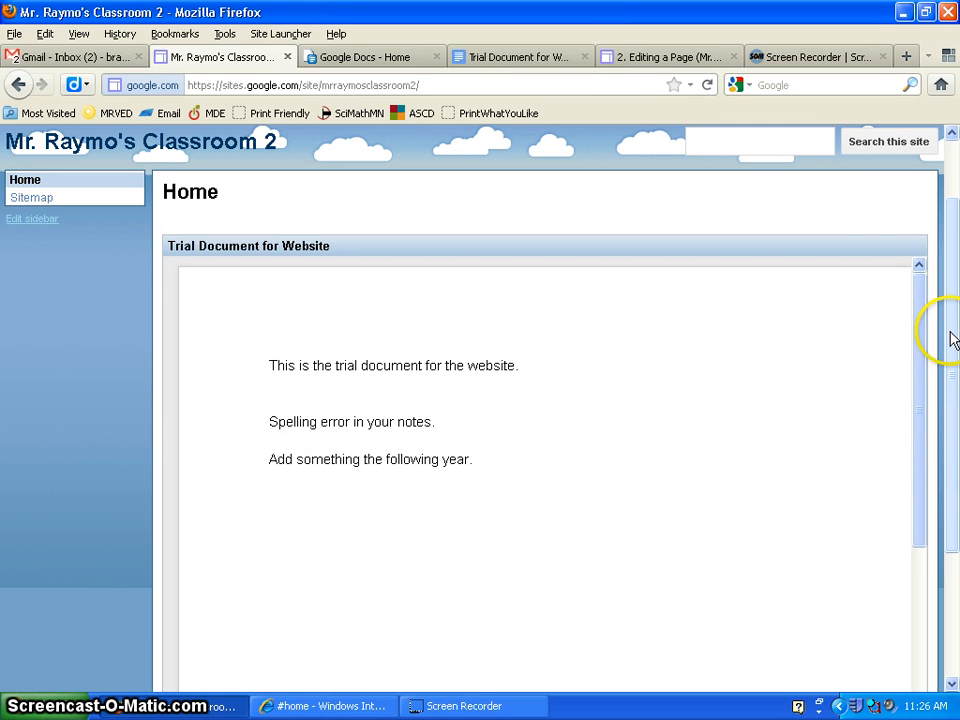
# Step: Replace all text in the trial document with the lines Monday, Tuesday and Wednesday, separated by blank lines
pyautogui.click(535, 60)
pyautogui.moveTo(415, 508); pyautogui.dragTo(146, 349)
pyautogui.press('BackSpace')
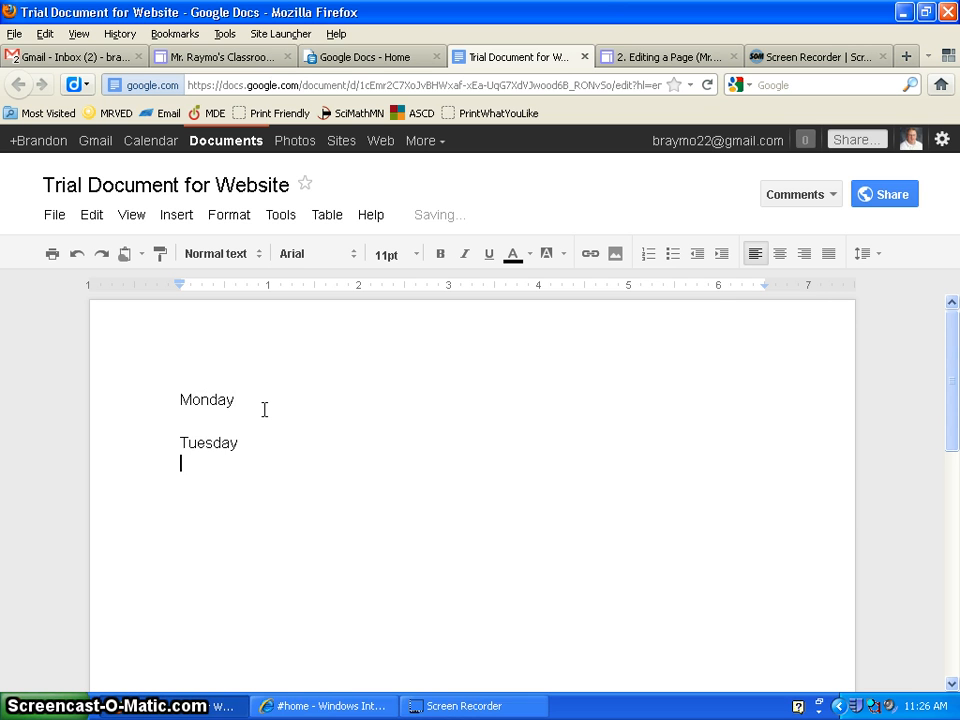
pyautogui.write('sday')
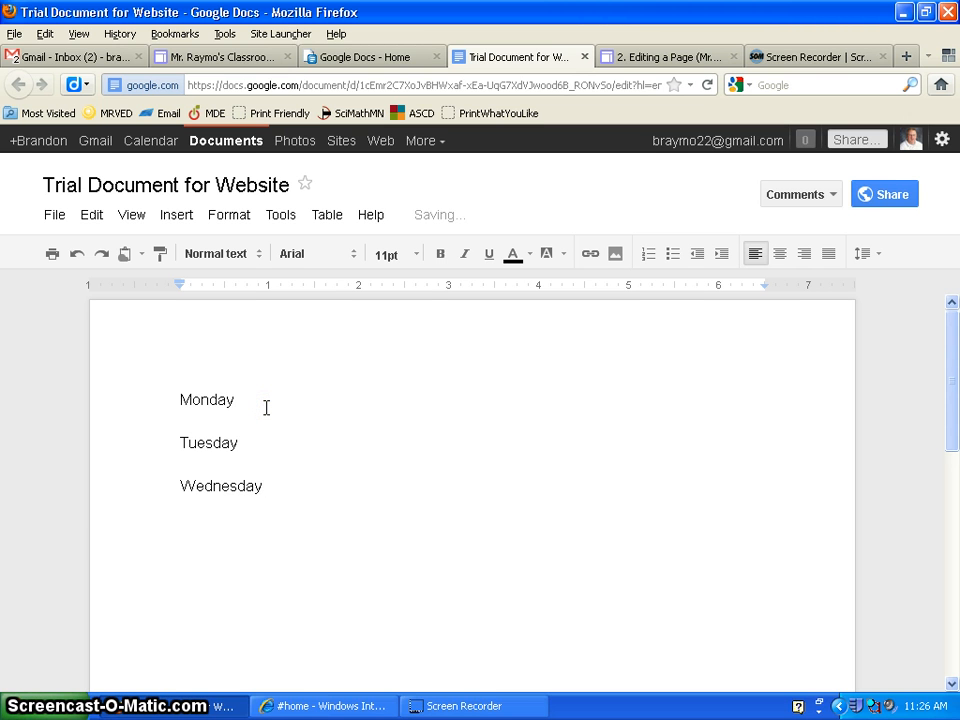
# Step: Add a bulleted list under Monday: "Reading: Page 2-5", "Math: Problems 1-25 page 34" and "Science: Experiment"
pyautogui.click(266, 407)
pyautogui.press('Return')
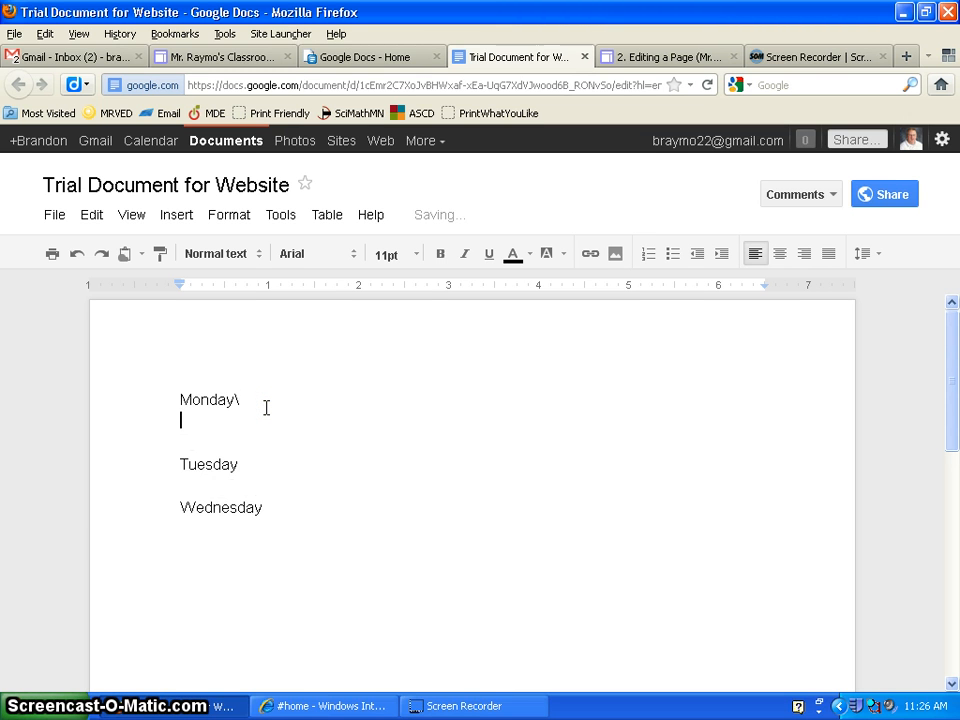
pyautogui.press('BackSpace')
pyautogui.press('Return')
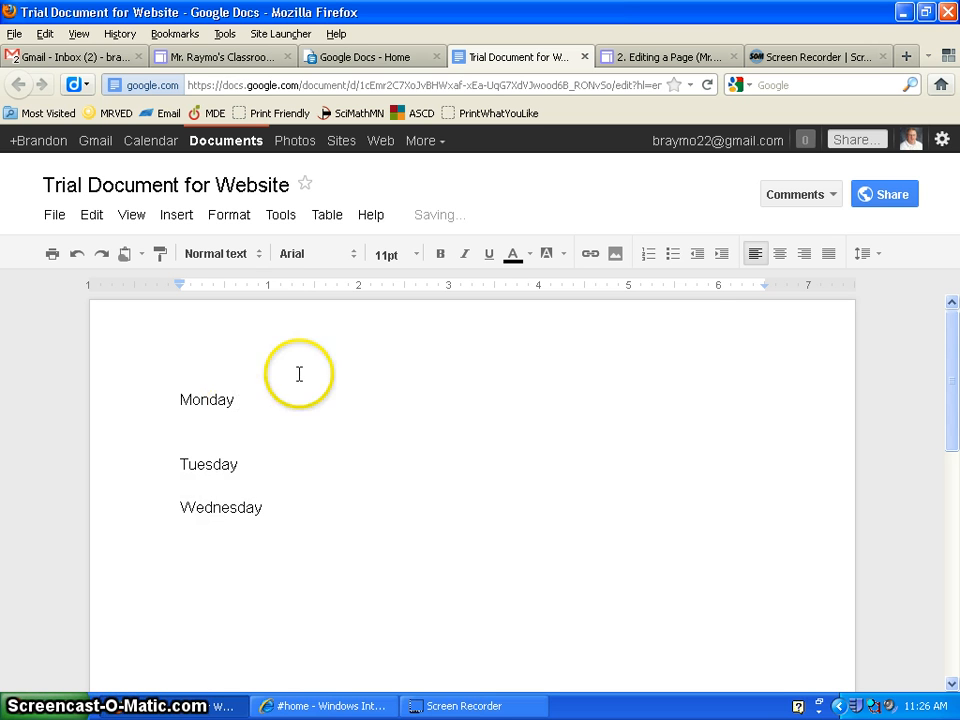
pyautogui.click(672, 255)
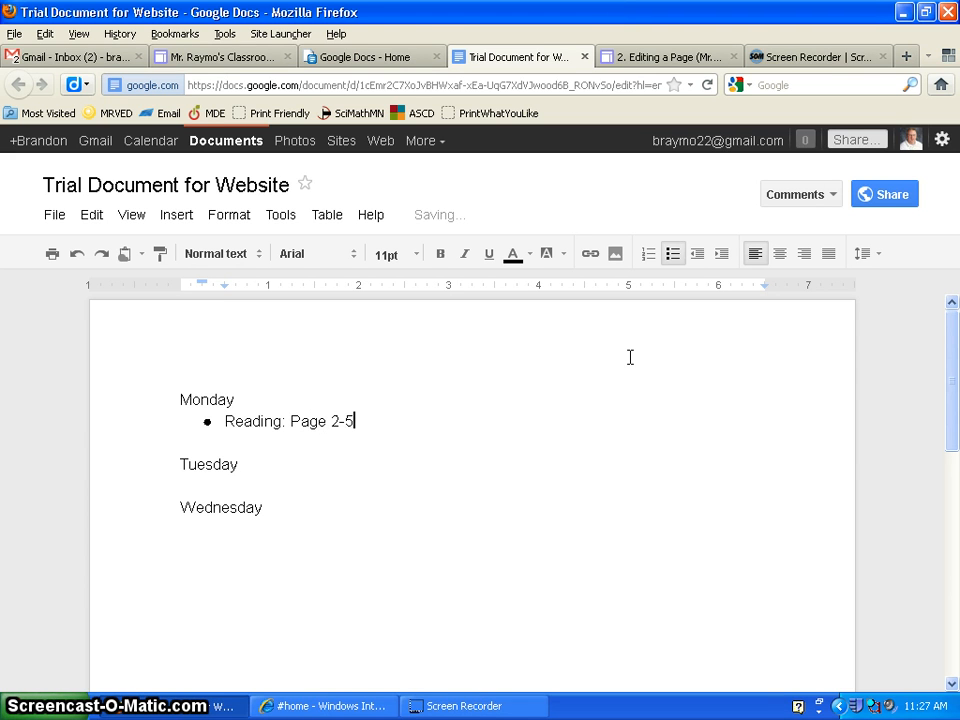
pyautogui.press('Return')
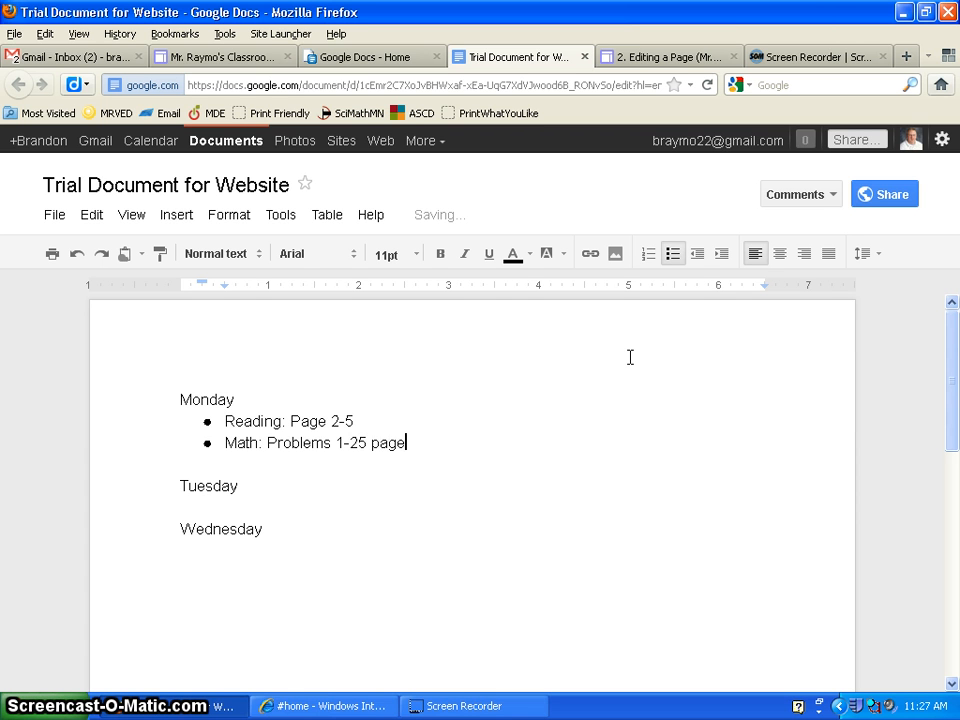
pyautogui.write('34')
pyautogui.press('Return')
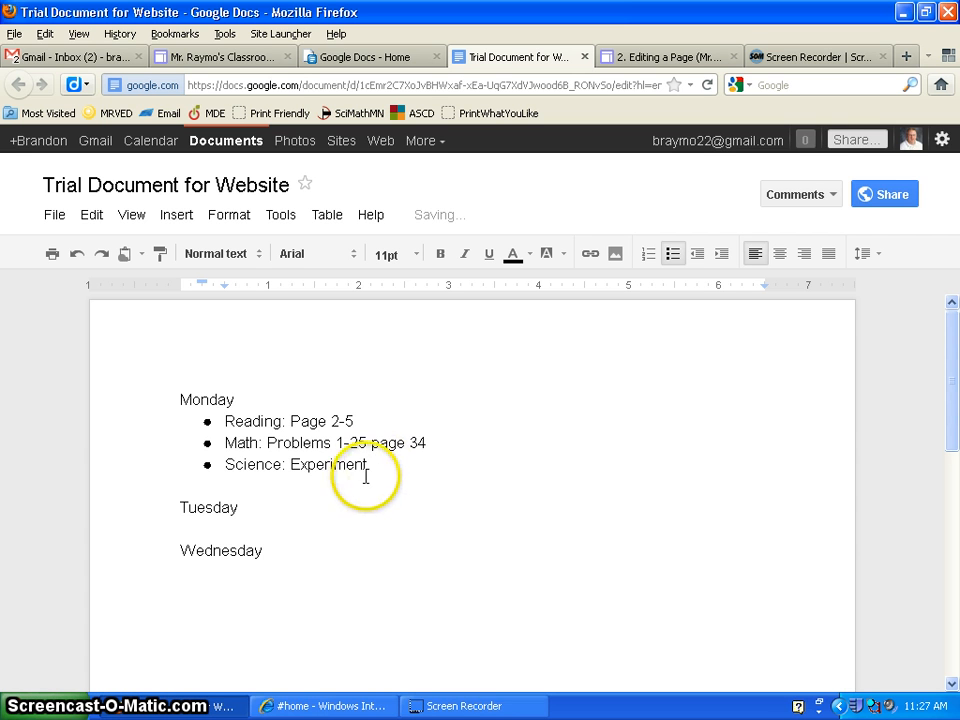
# Step: Select "Experiment" in the Science bullet, and copy the address of the sciencebob.com experiments page found by searching the web for "science experiment"
pyautogui.moveTo(369, 467); pyautogui.dragTo(350, 468)
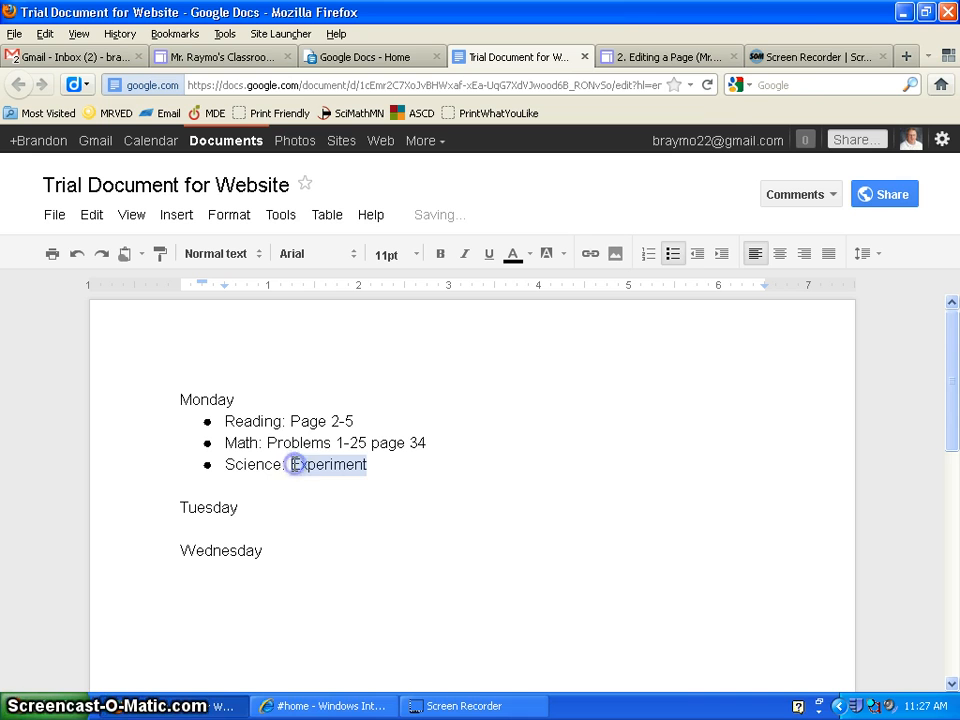
pyautogui.click(903, 56)
pyautogui.click(762, 84)
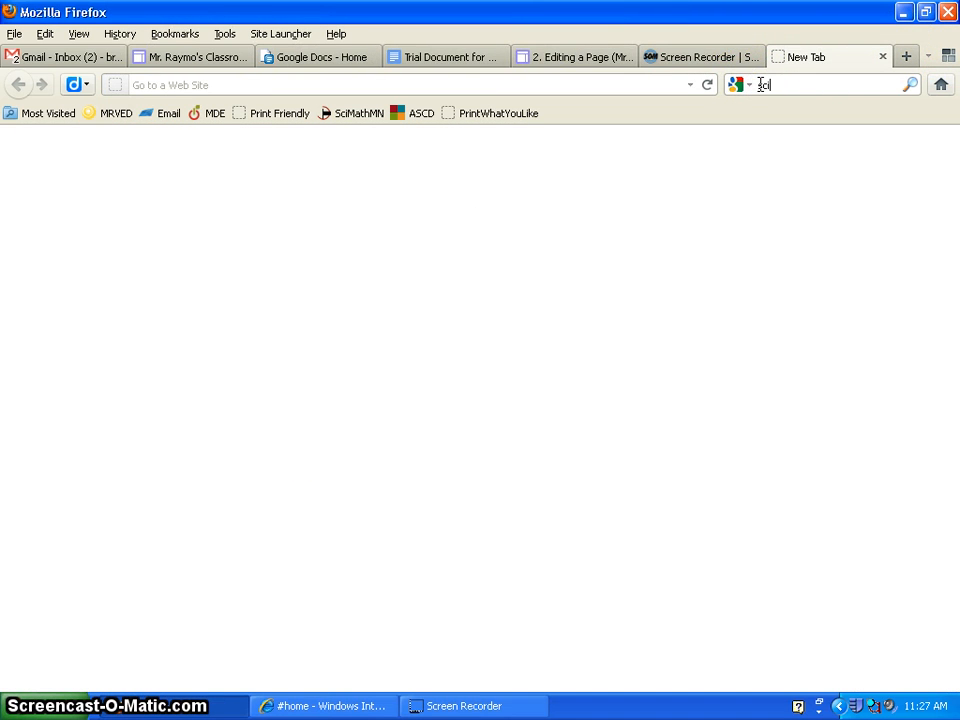
pyautogui.write('science experime')
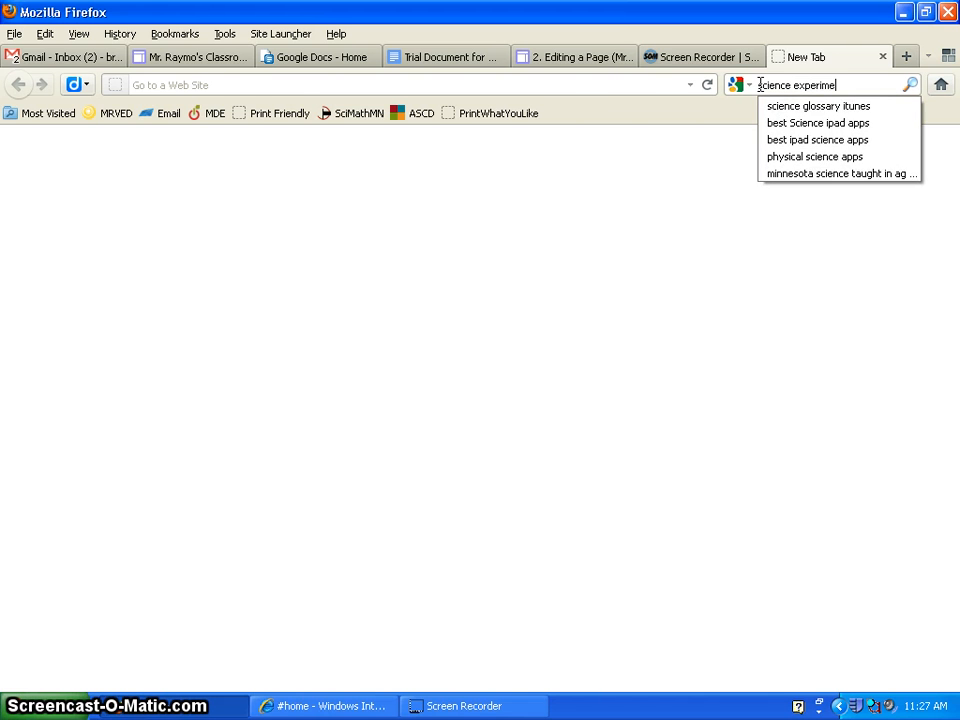
pyautogui.write('nt')
pyautogui.press('Return')
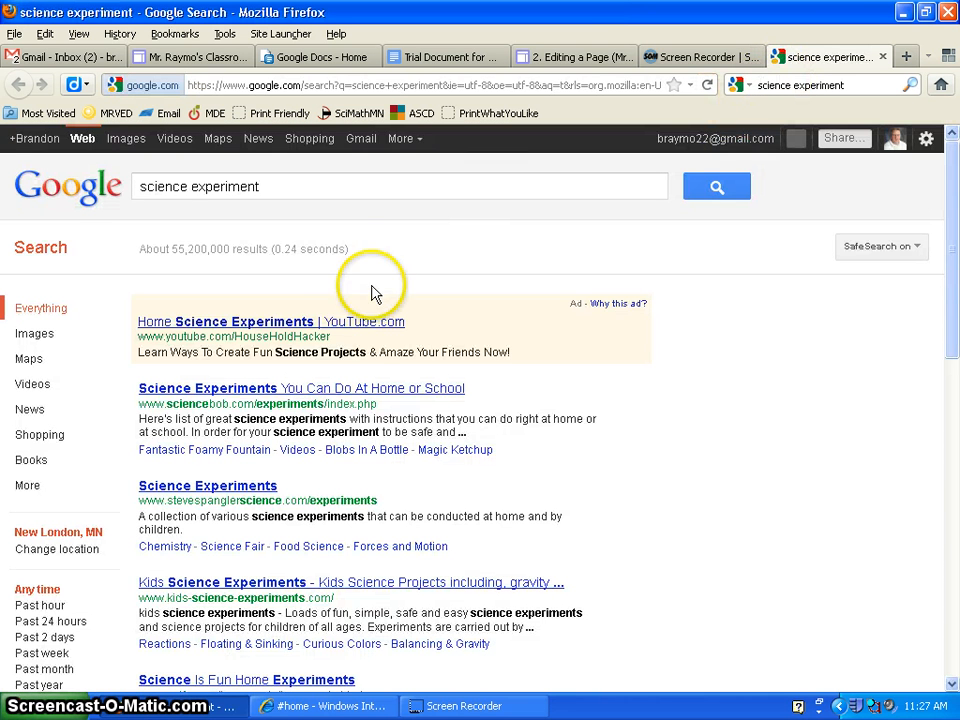
pyautogui.click(284, 391)
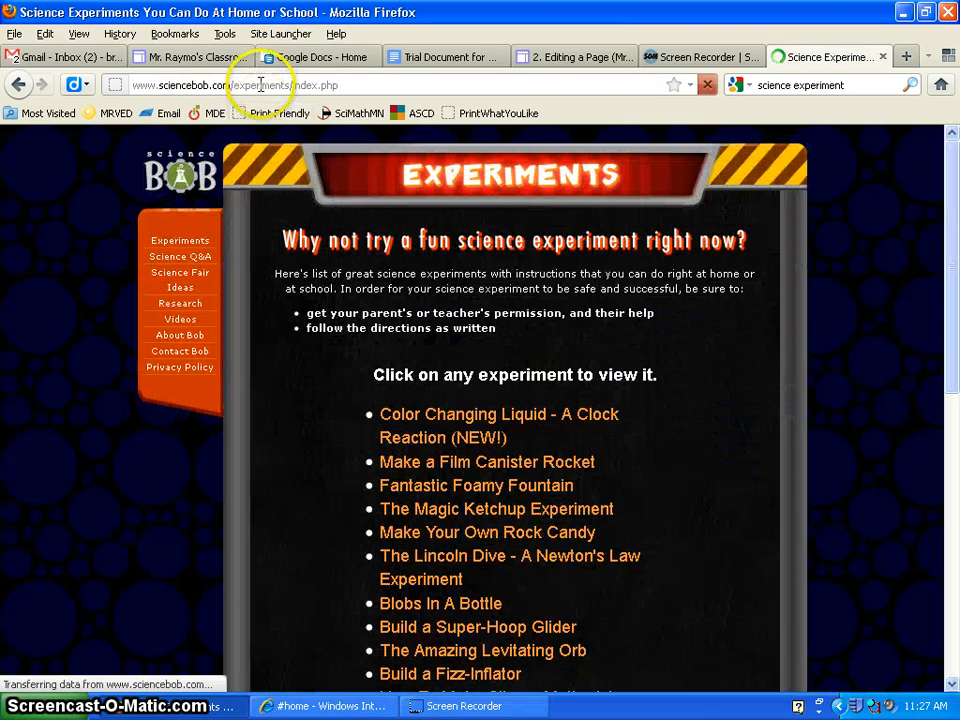
pyautogui.click(260, 85)
pyautogui.hotkey('ctrl', 'c')
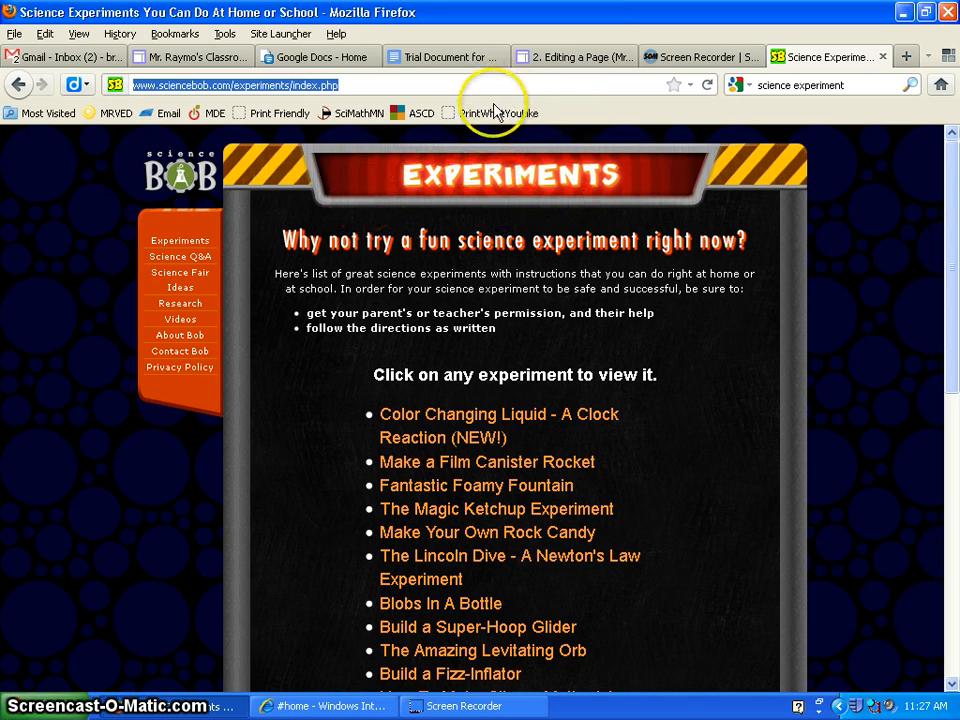
pyautogui.click(420, 57)
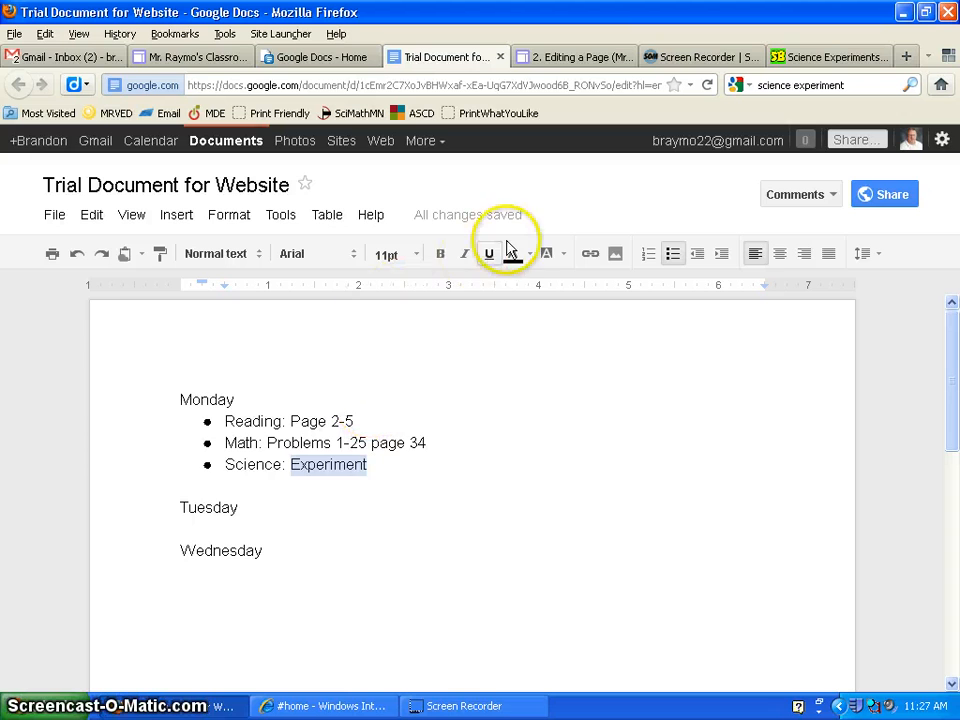
pyautogui.click(591, 253)
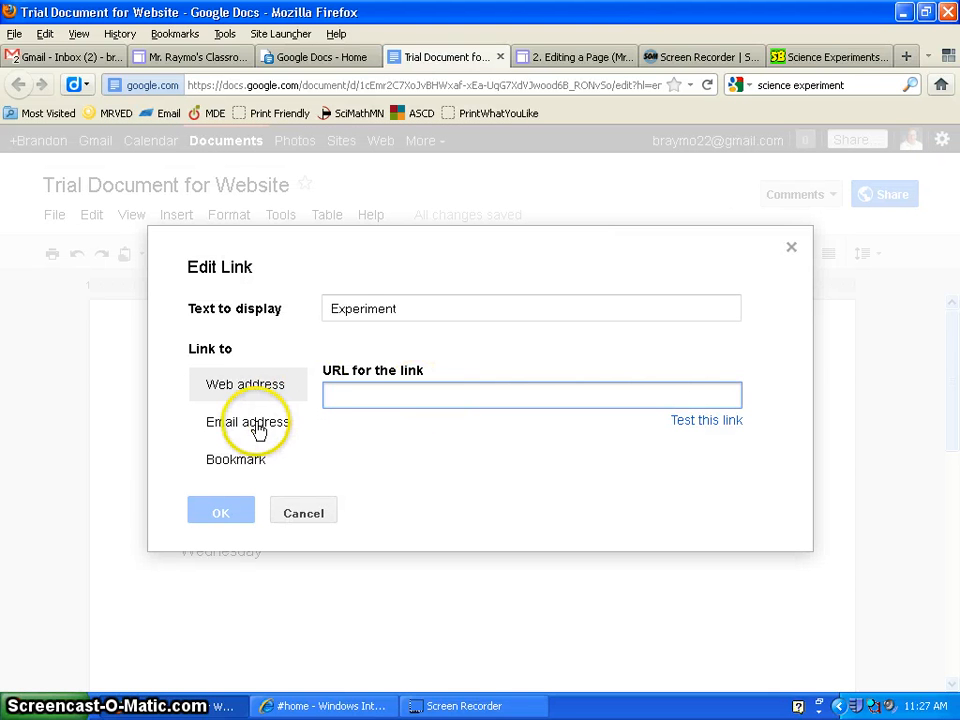
pyautogui.rightClick(386, 394)
pyautogui.click(448, 464)
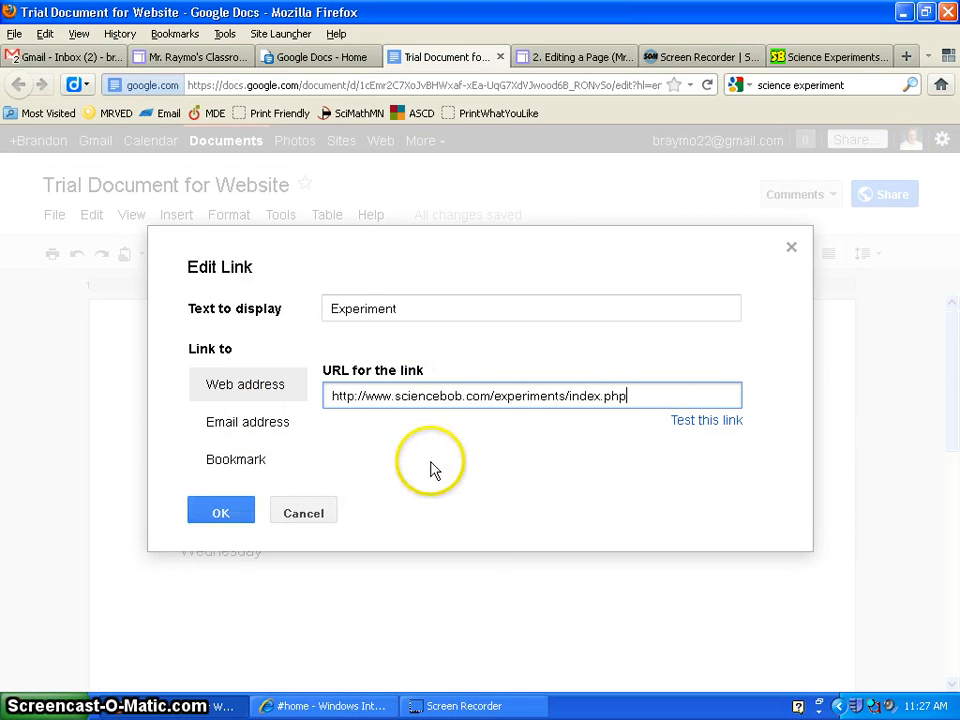
pyautogui.click(244, 514)
pyautogui.click(336, 594)
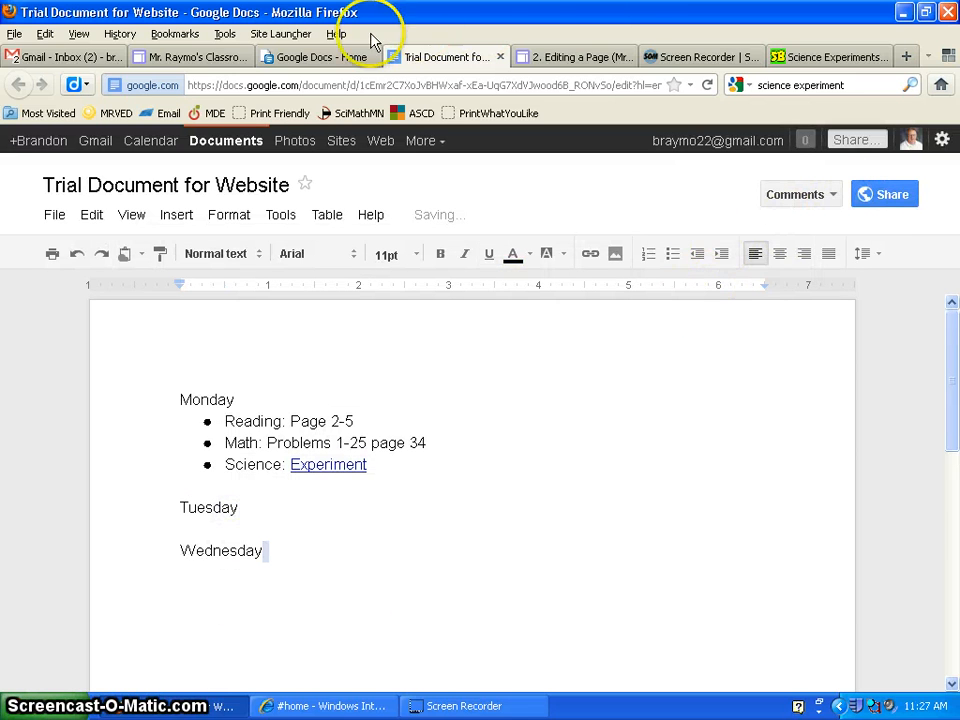
# Step: Test the embedded document's Experiment link on the reloaded classroom Home page, close the page it opens, and return to the trial document
pyautogui.click(190, 57)
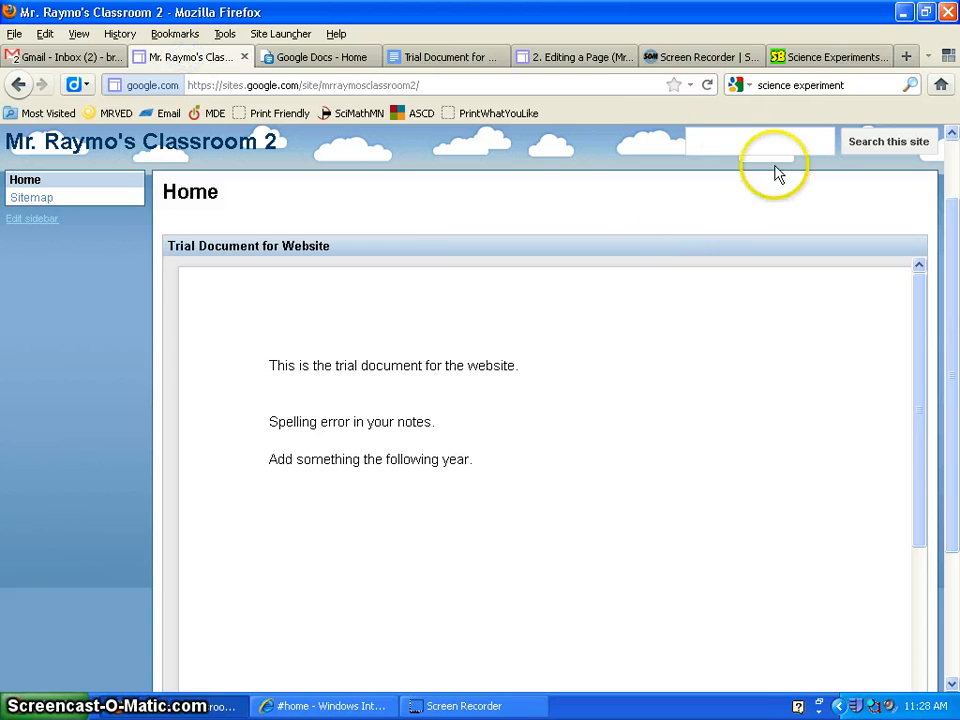
pyautogui.click(707, 85)
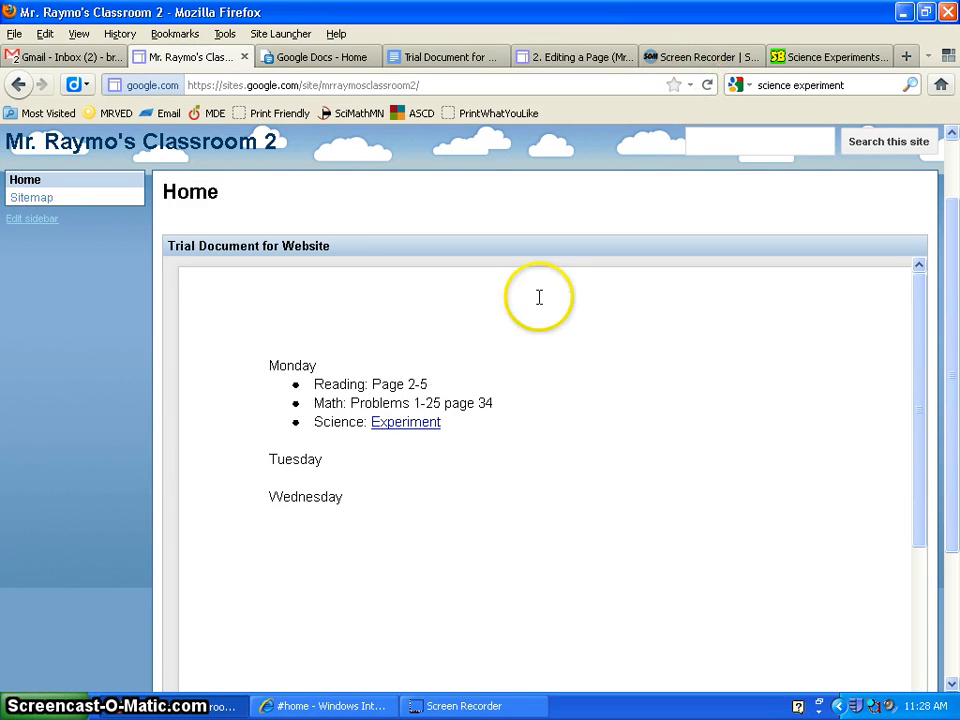
pyautogui.click(413, 429)
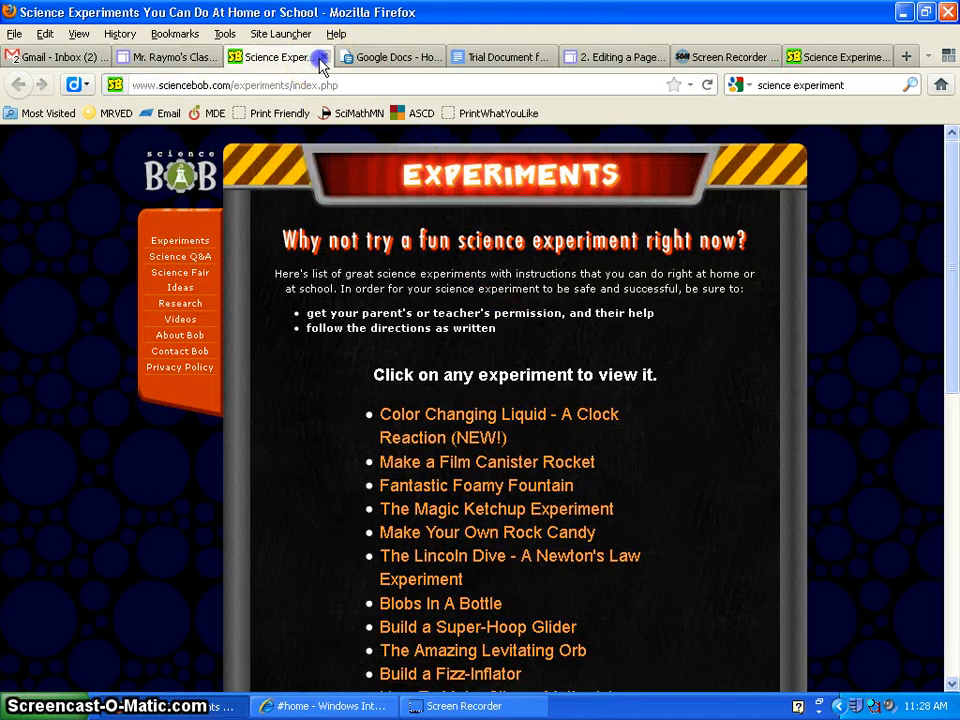
pyautogui.click(323, 57)
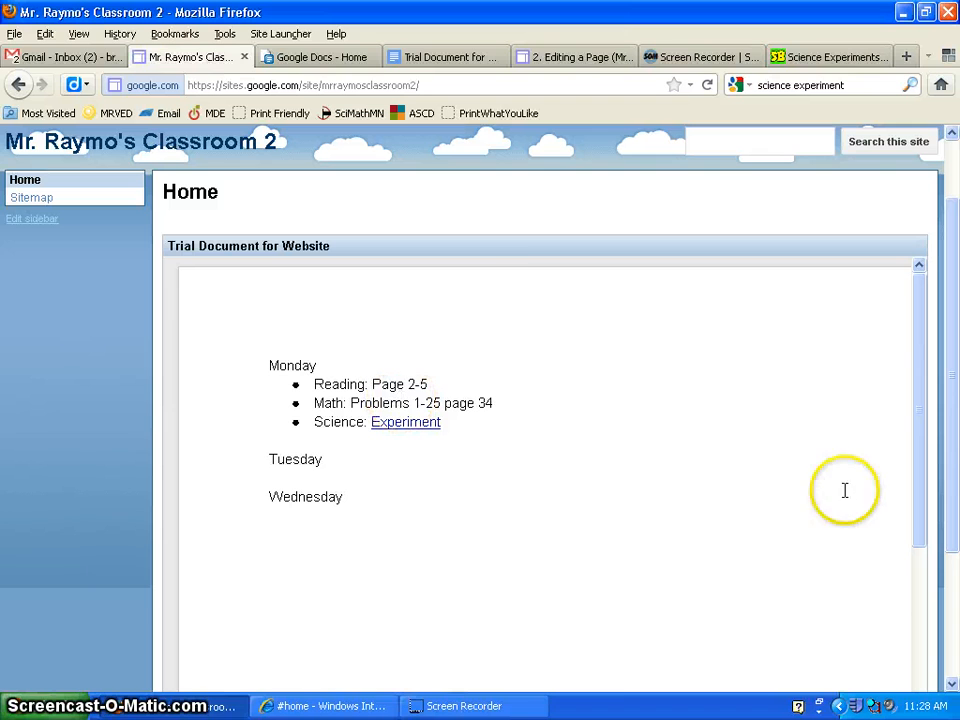
pyautogui.click(447, 56)
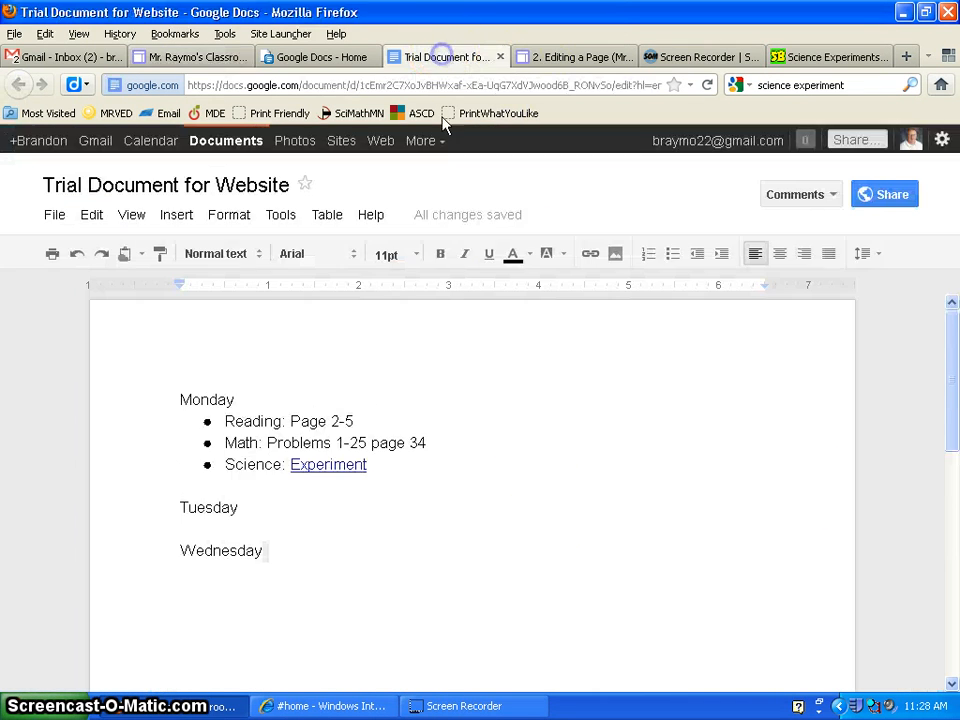